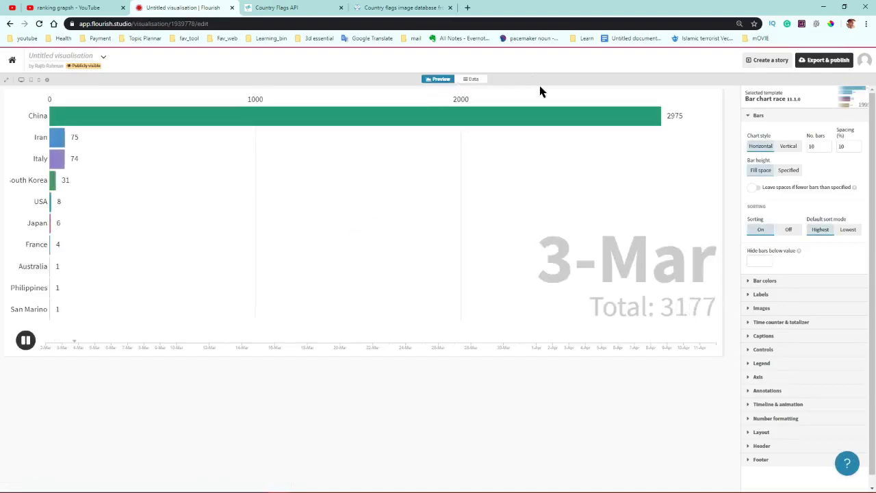
click(472, 81)
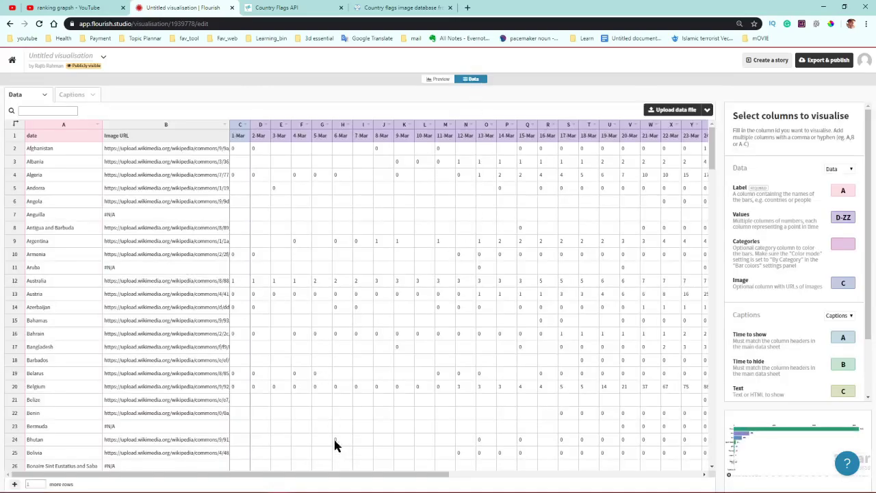
scroll(376, 477, right, 3)
scroll(137, 329, left, 3)
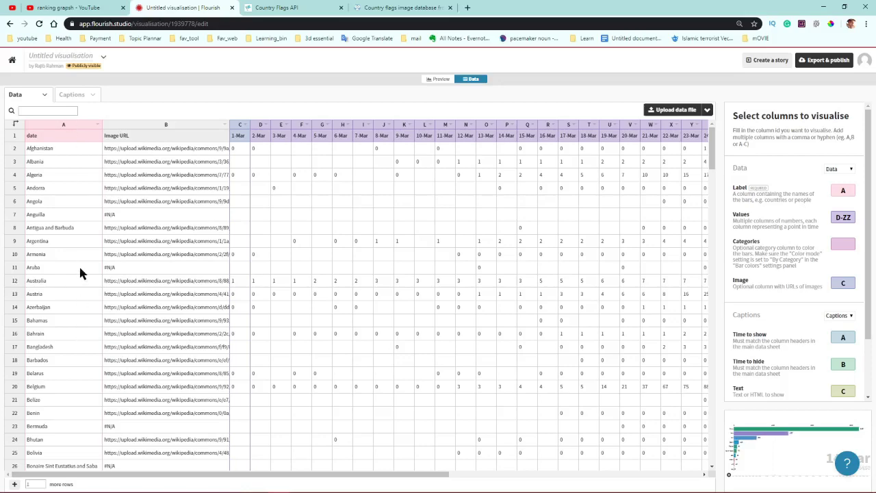
click(42, 147)
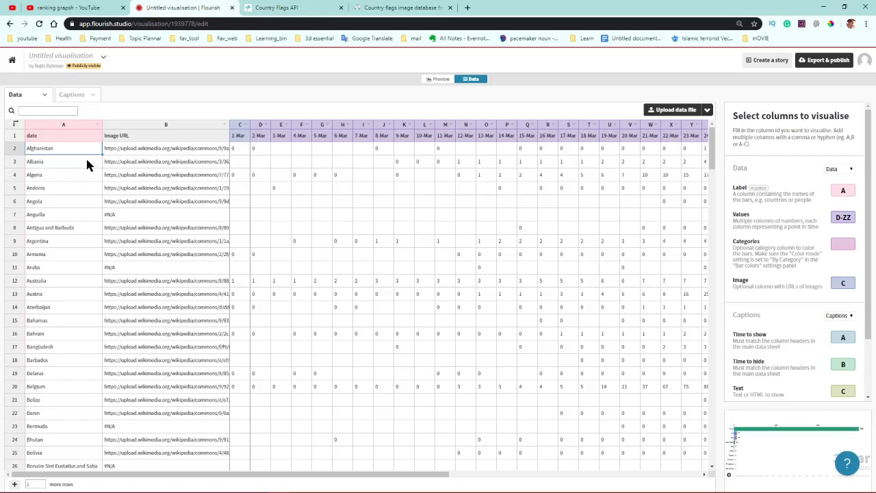
click(438, 79)
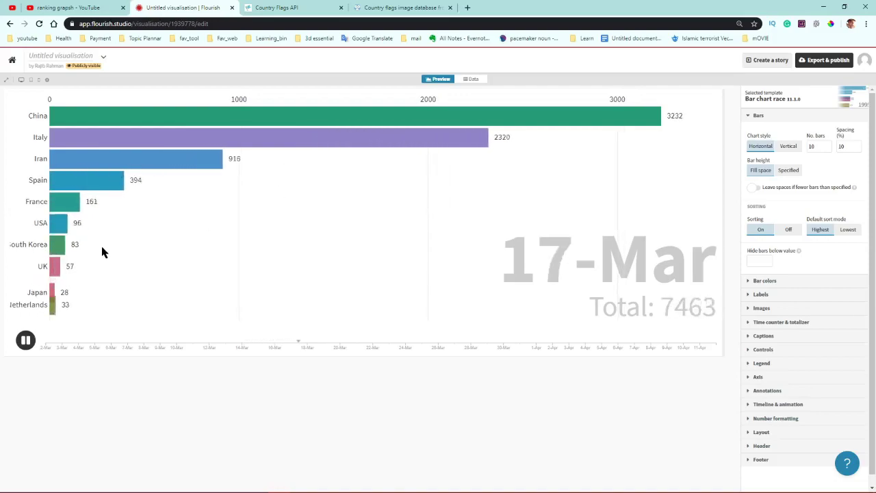
Bind bar images to the Image URL column B and preview the race with country flags
click(472, 80)
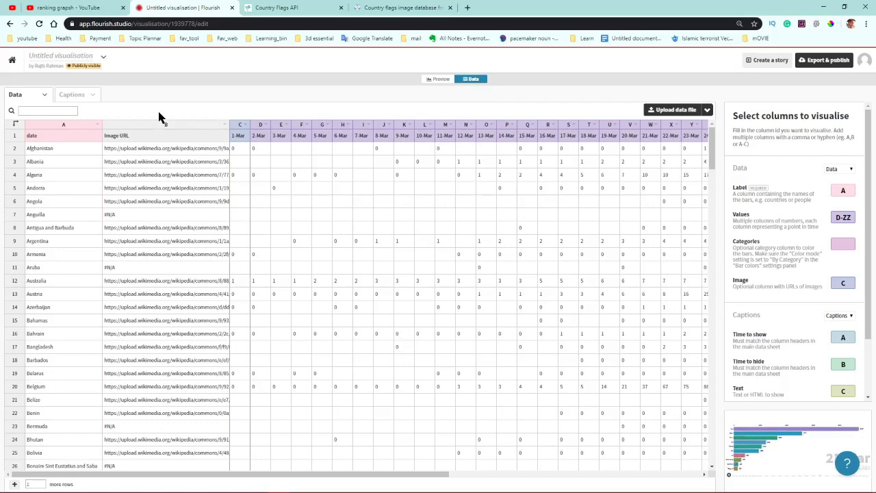
click(162, 150)
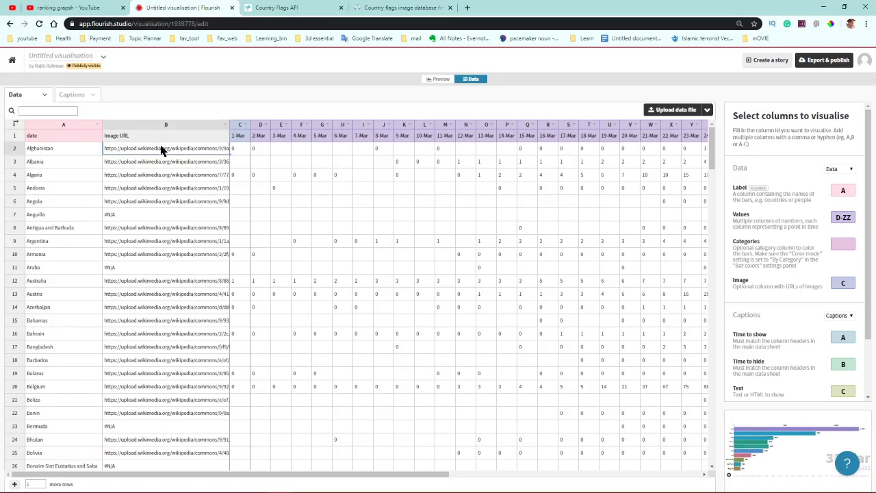
click(441, 80)
click(472, 79)
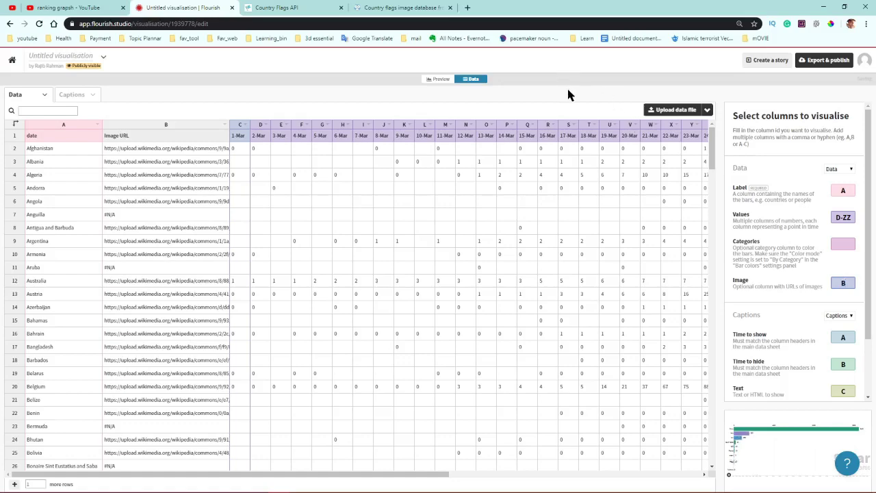
click(440, 79)
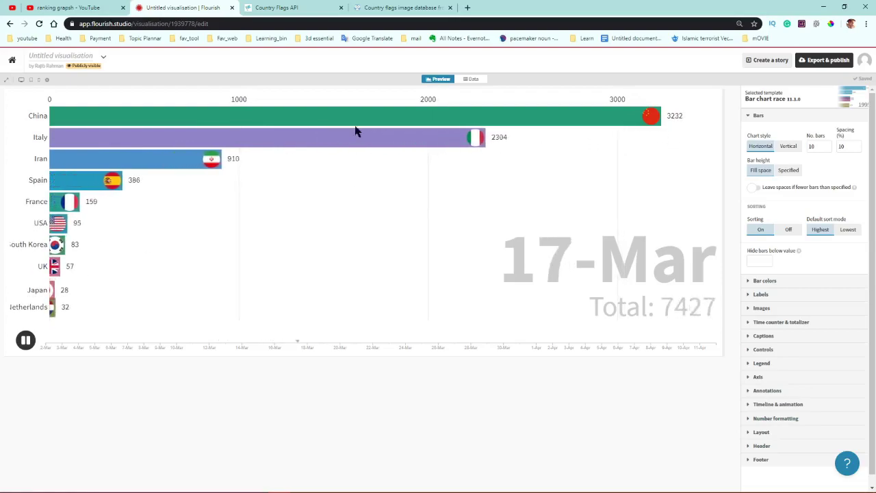
Shift bindings to Values D-ZZ and Image C, then overwrite Afghanistan in cell A2 with 'Ba'
click(472, 79)
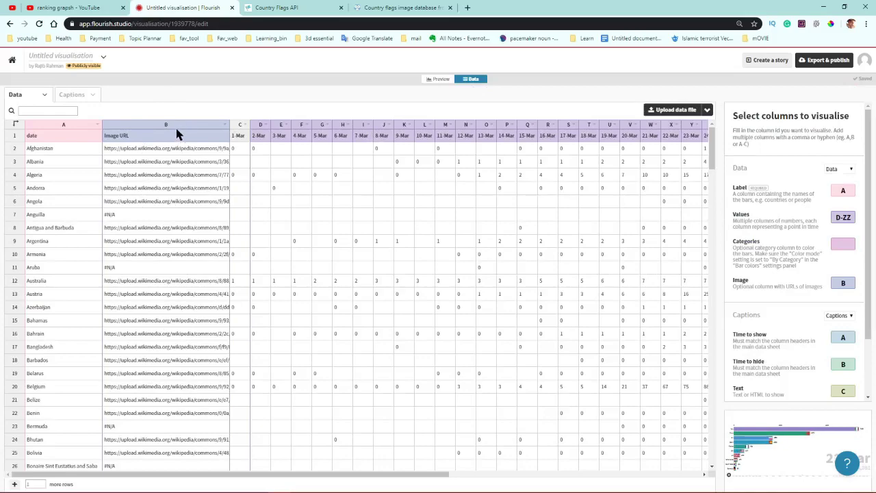
click(847, 286)
key(BackSpace)
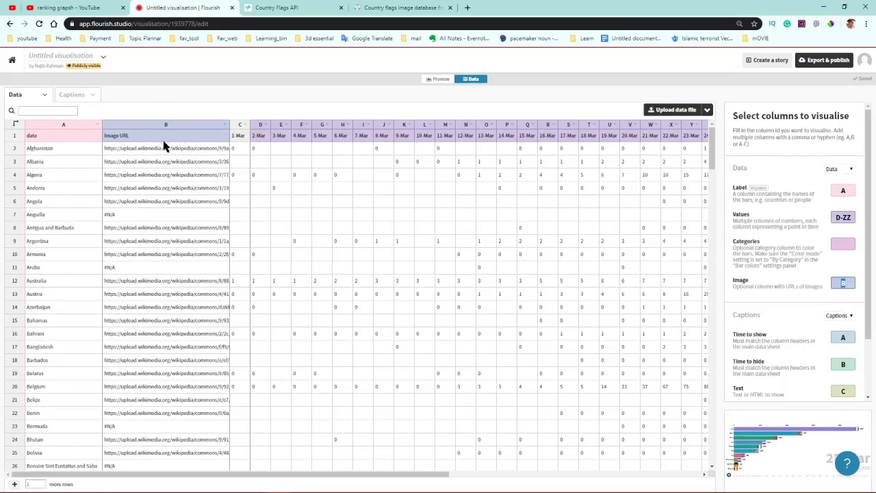
click(850, 190)
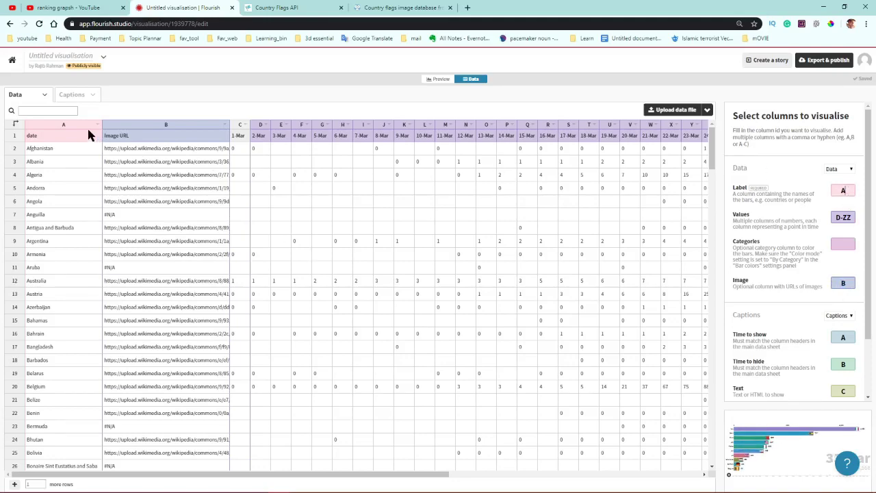
click(837, 219)
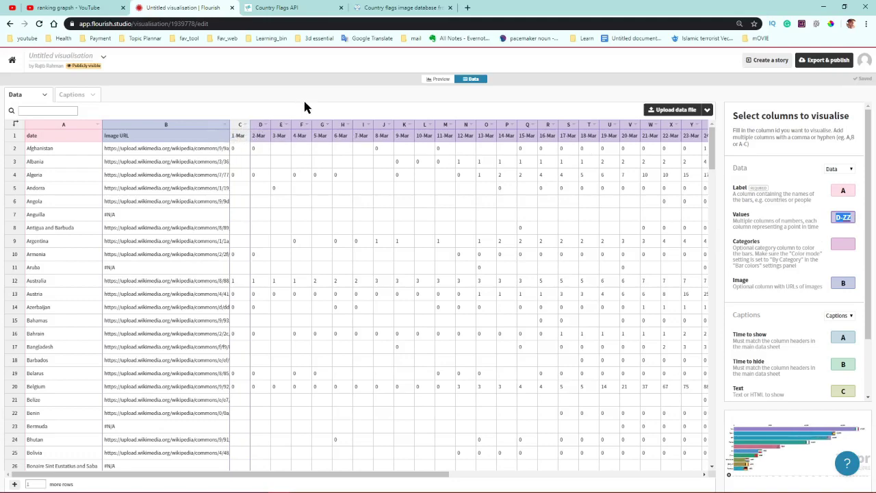
click(842, 216)
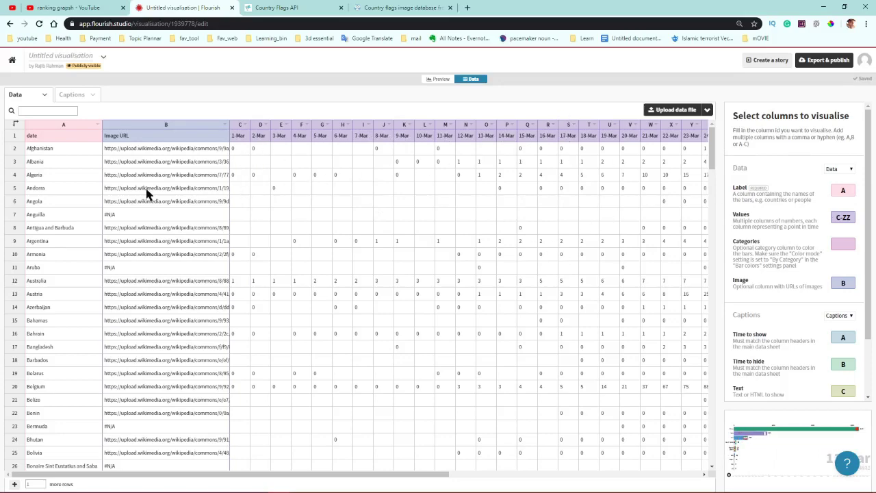
click(40, 151)
text(Ba)
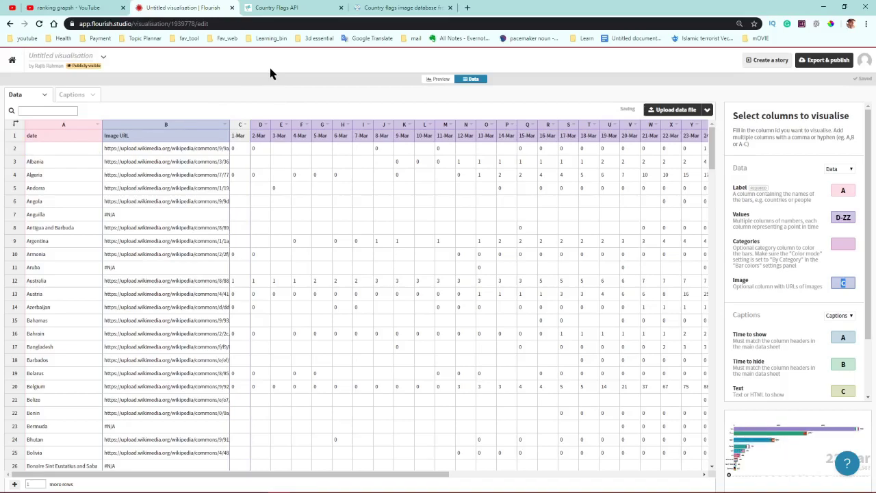
click(669, 112)
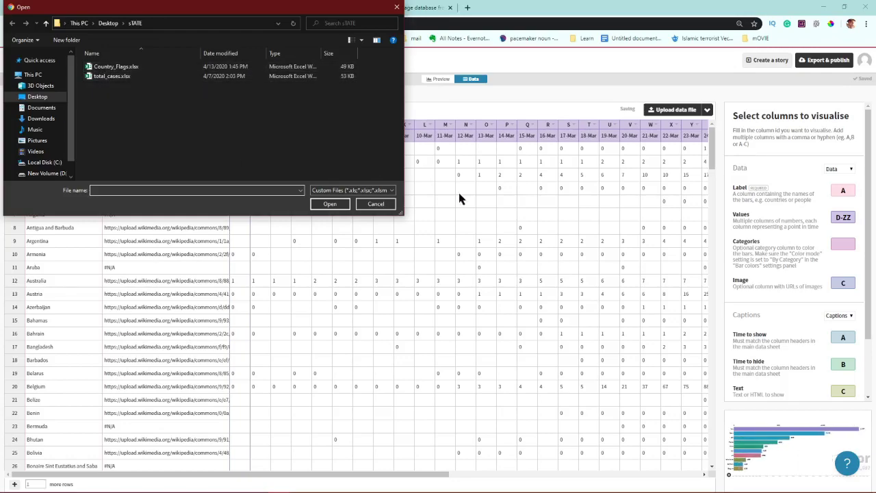
click(396, 8)
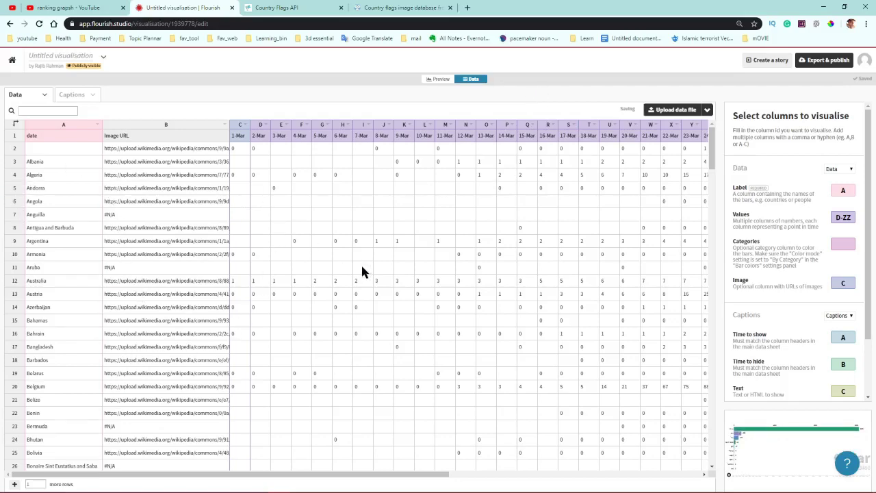
Change the Image column binding from C back to B and preview the restored flags
scroll(168, 349, down, 2)
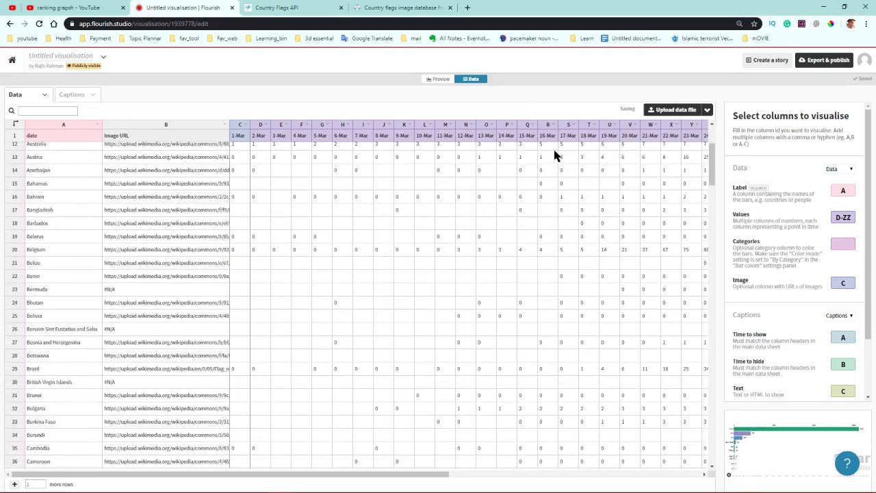
scroll(601, 175, up, 2)
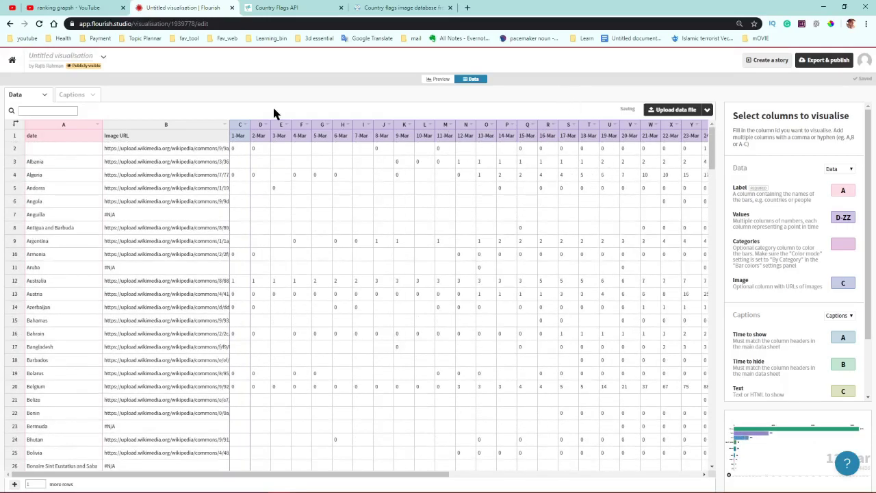
click(438, 81)
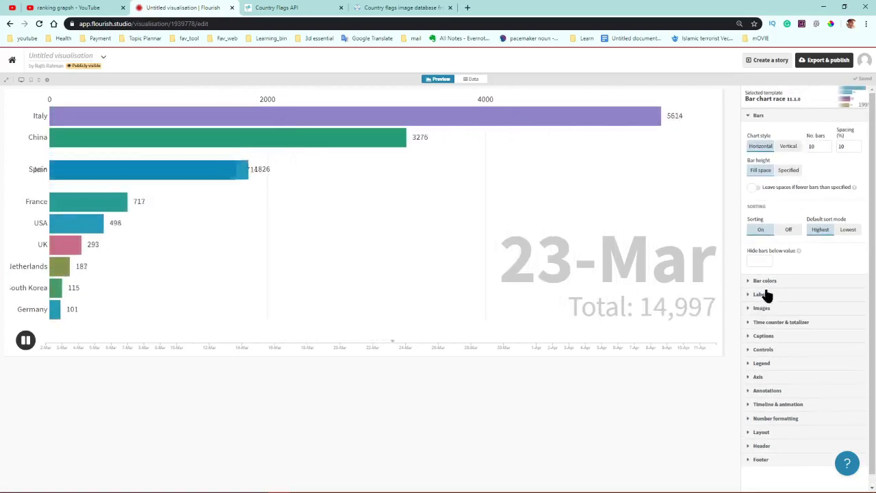
click(471, 80)
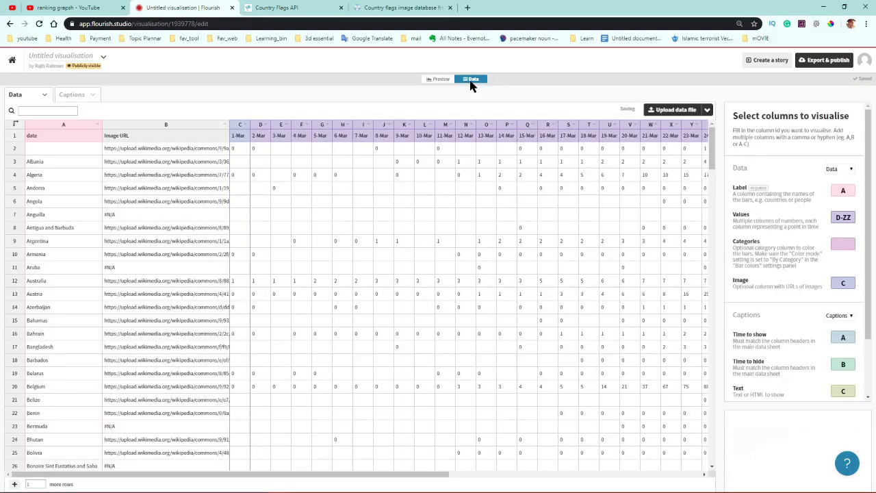
scroll(780, 260, down, 1)
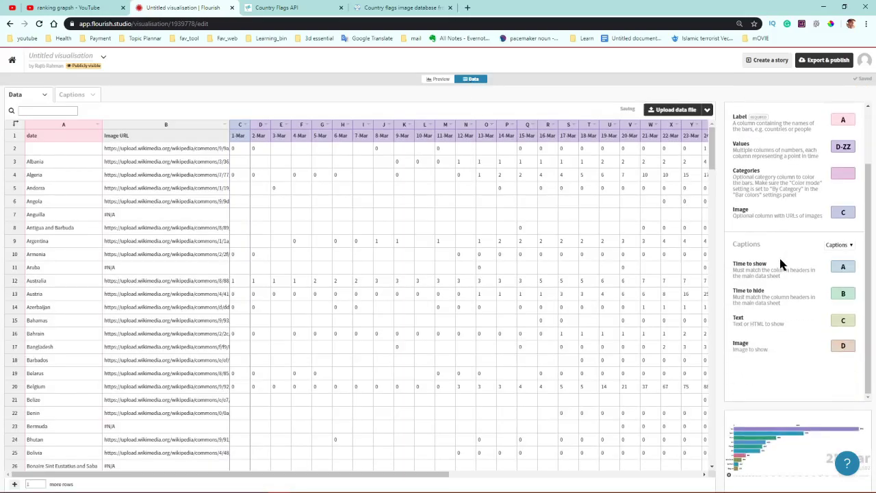
scroll(813, 345, up, 1)
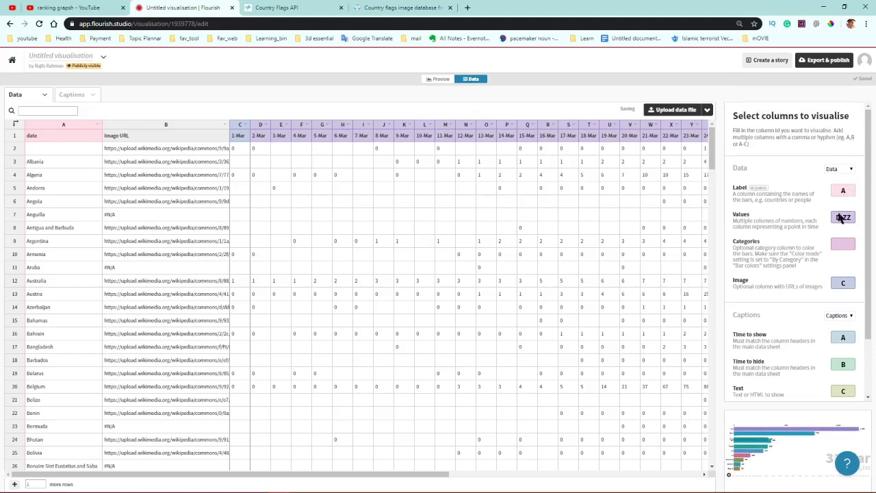
scroll(813, 361, down, 1)
scroll(812, 361, down, 1)
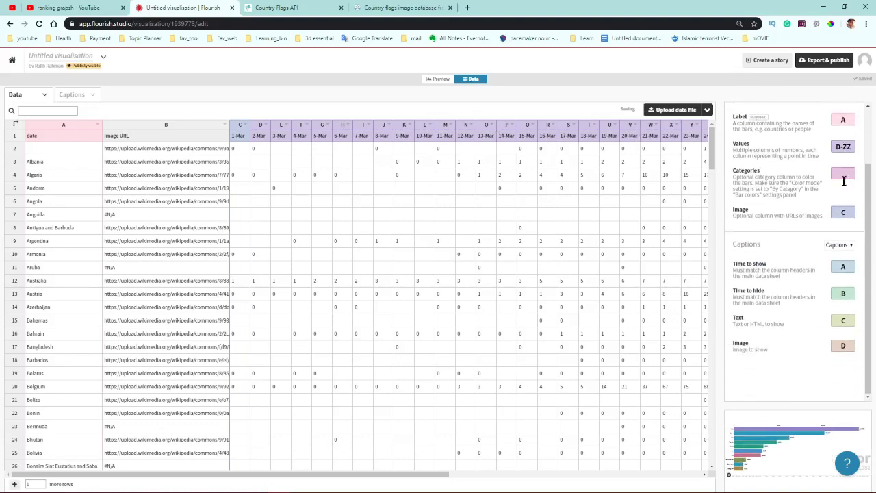
click(843, 212)
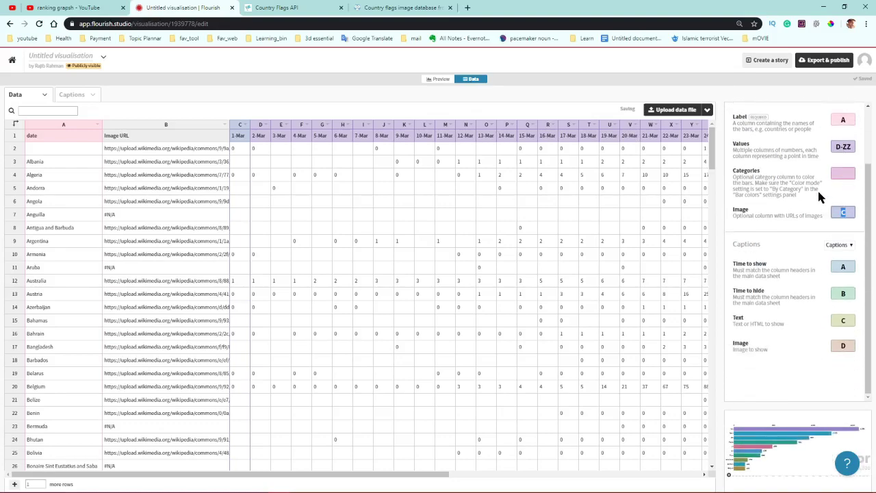
text(B)
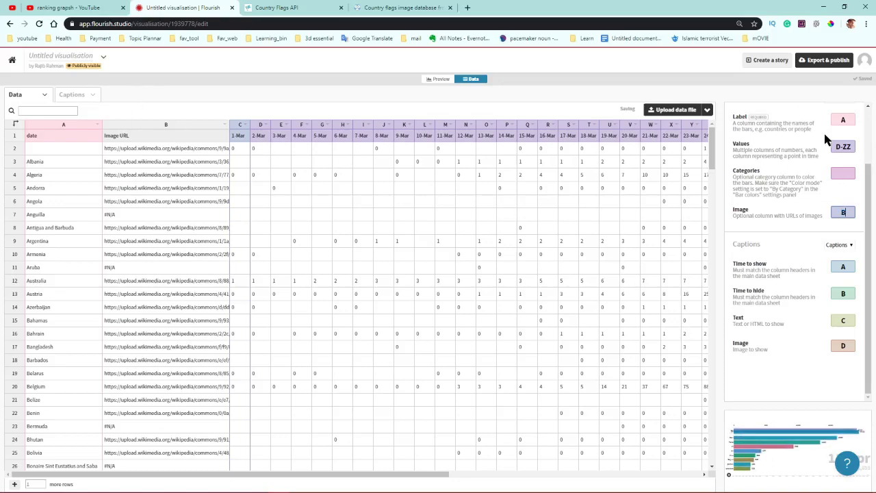
key(Return)
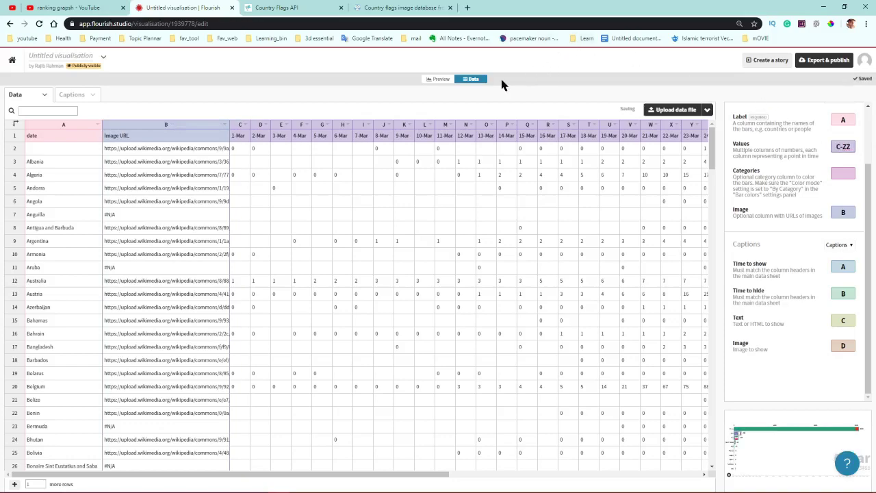
click(438, 78)
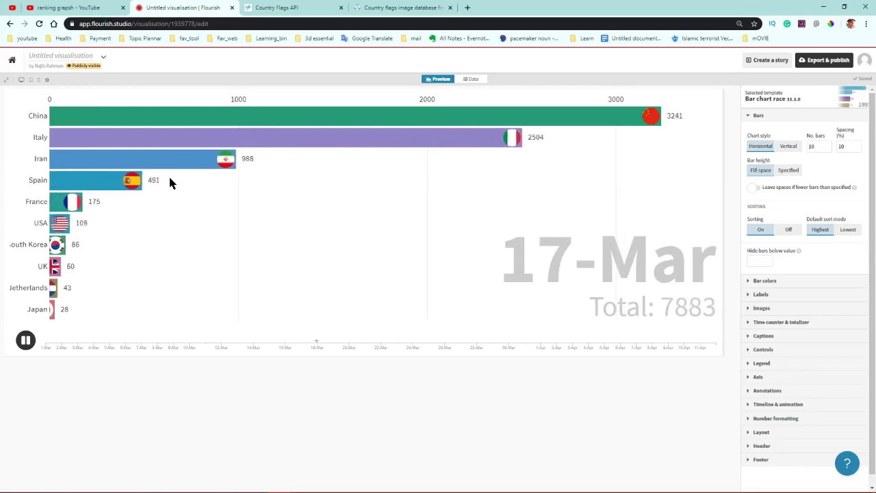
Try vertical columns, return to horizontal bars, and raise the bar count from 10 to 15
click(788, 146)
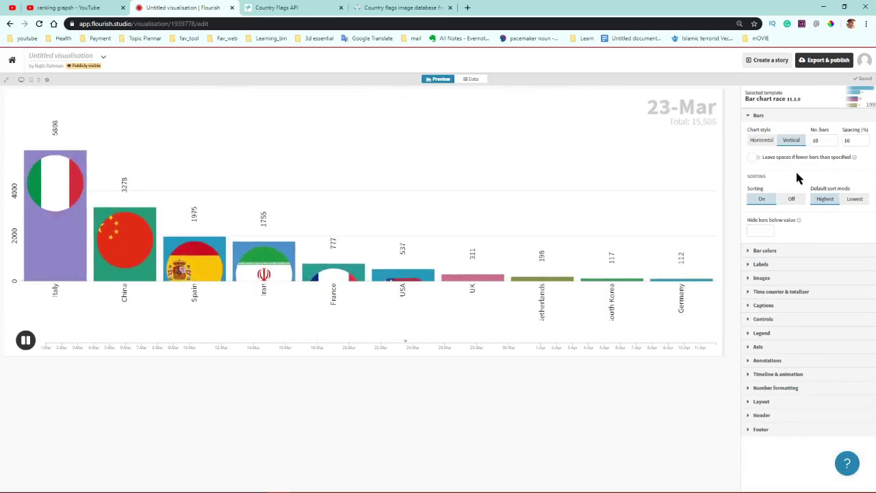
click(758, 141)
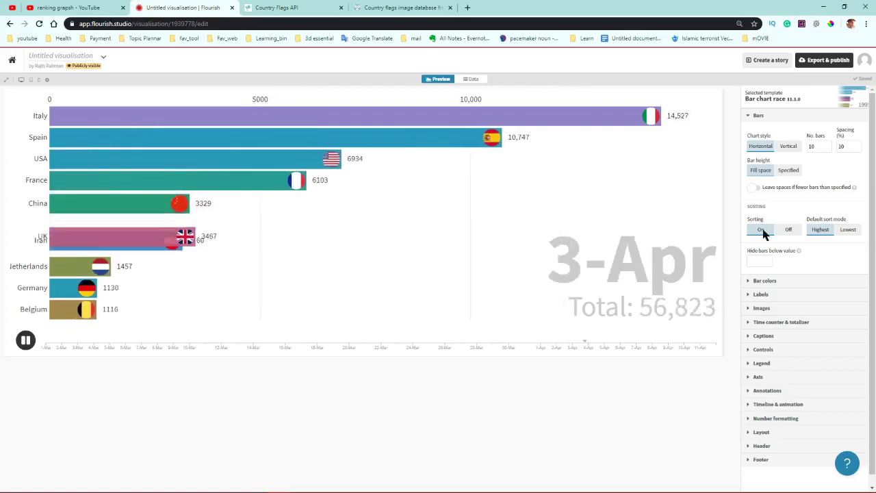
click(828, 144)
click(828, 144)
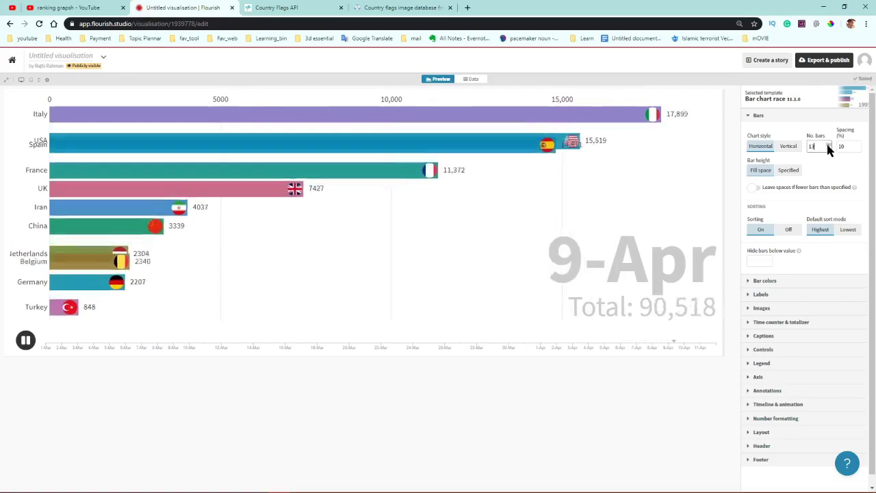
click(828, 145)
click(828, 144)
click(828, 145)
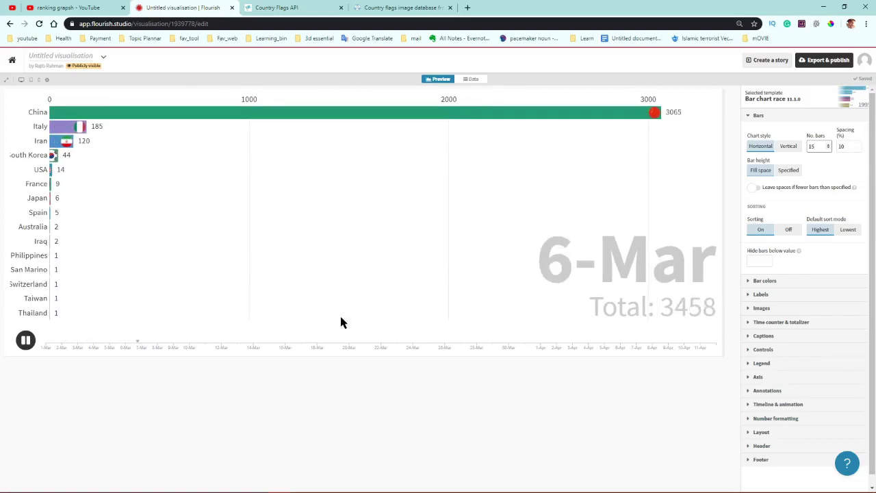
click(5, 82)
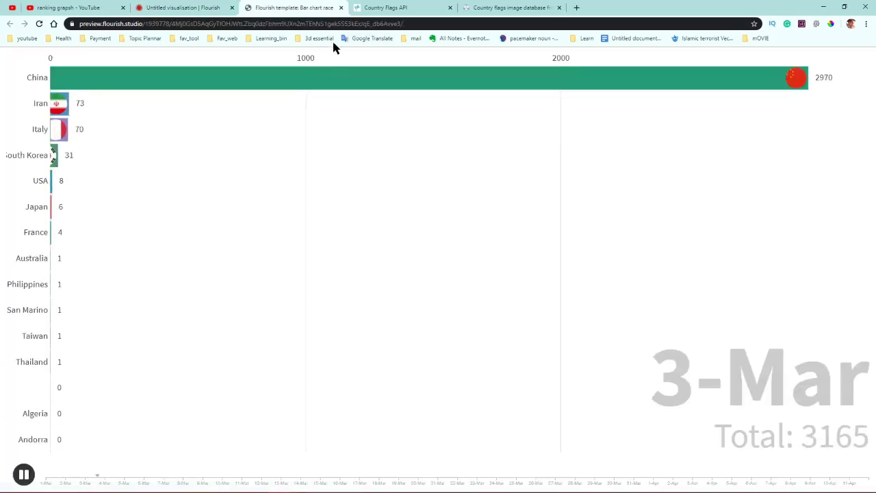
click(341, 7)
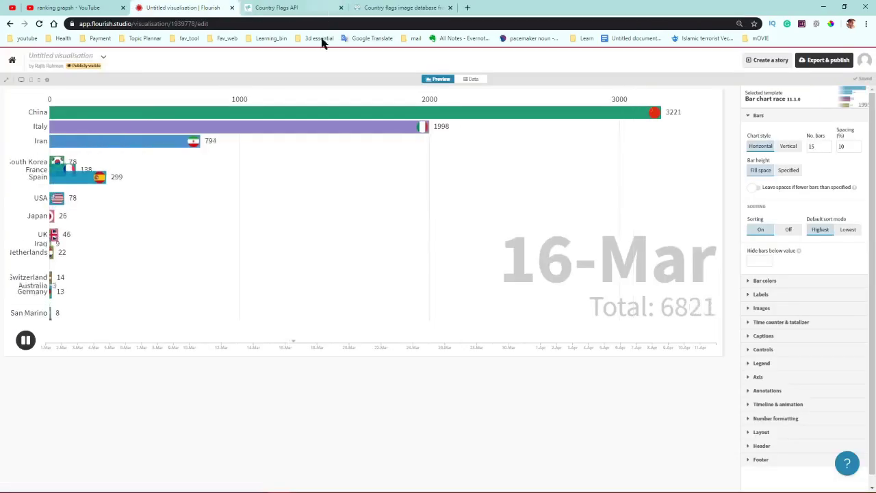
click(30, 81)
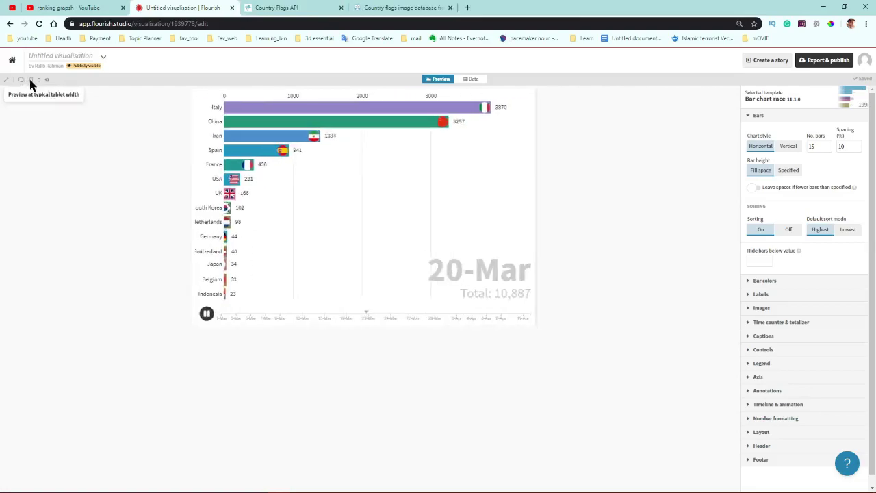
click(8, 81)
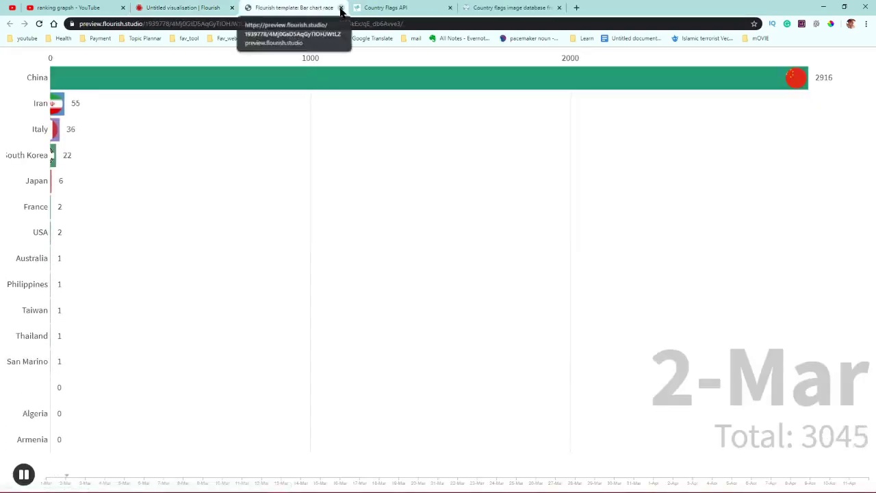
click(341, 7)
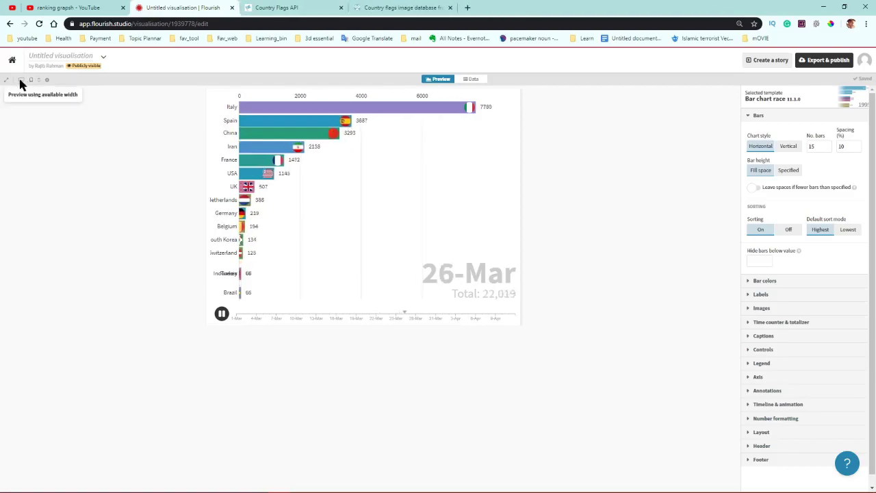
click(21, 80)
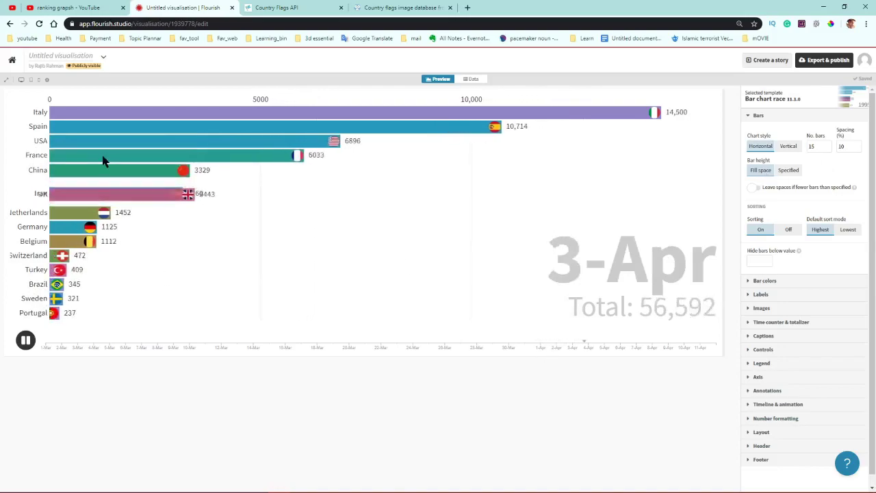
click(790, 174)
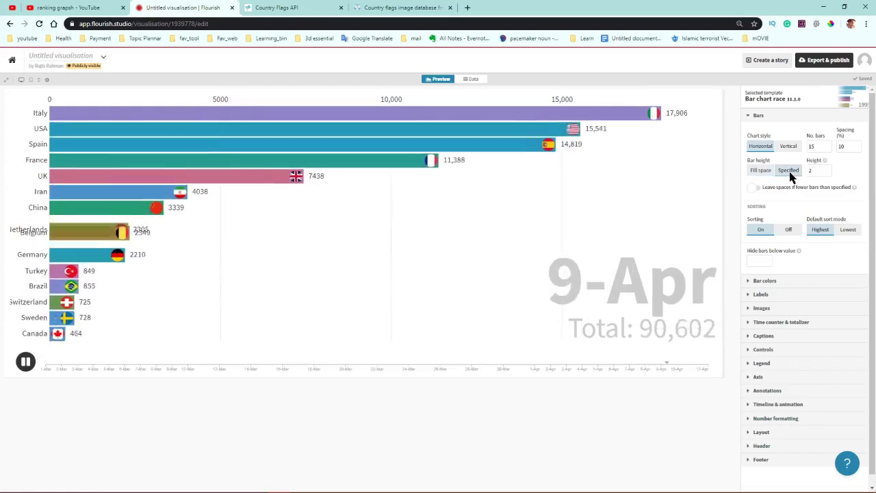
click(828, 171)
click(828, 169)
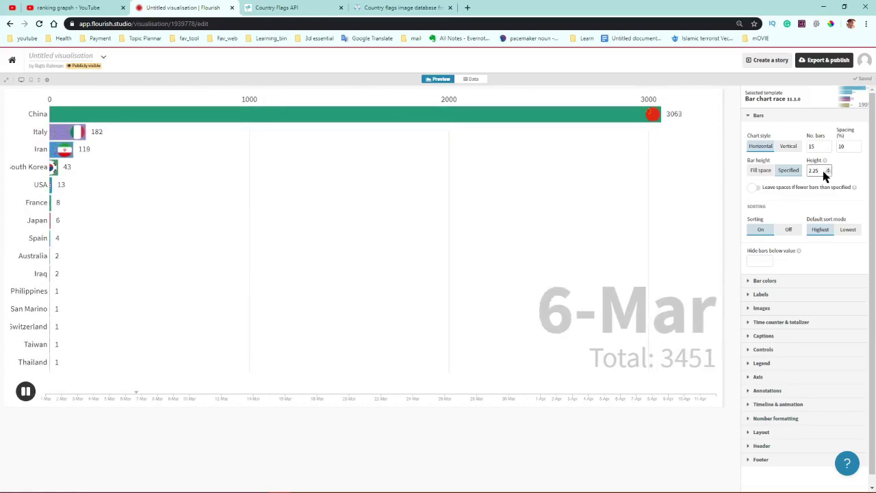
click(762, 171)
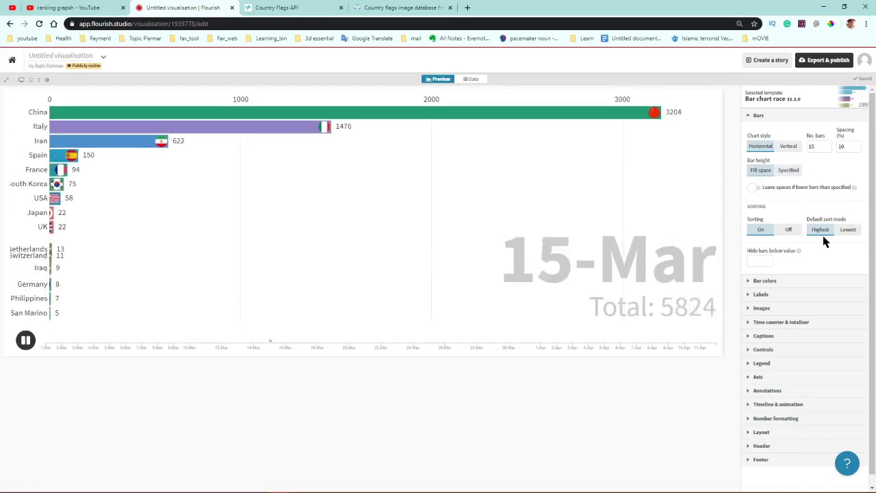
click(847, 230)
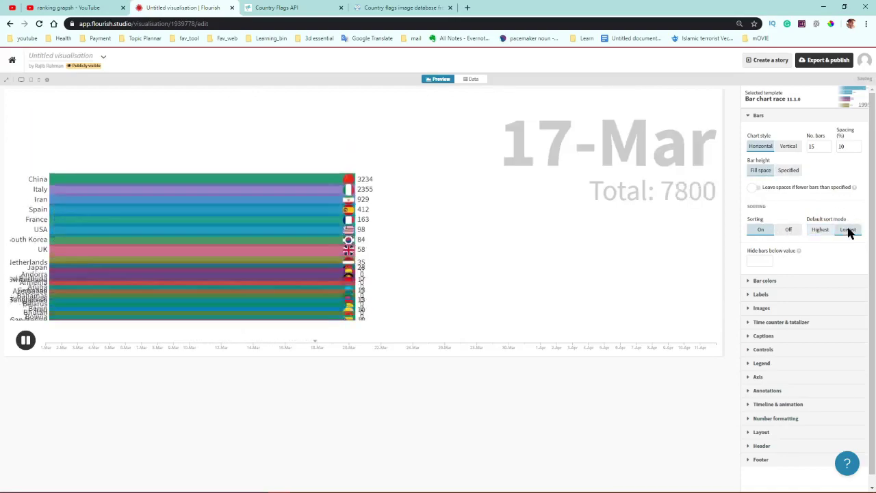
click(821, 230)
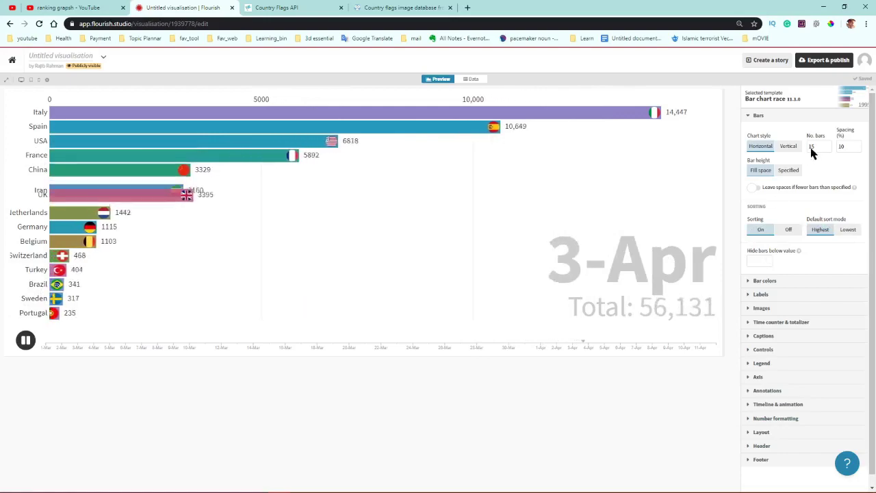
Expand the Bar colors section and switch to the data sheet
click(756, 281)
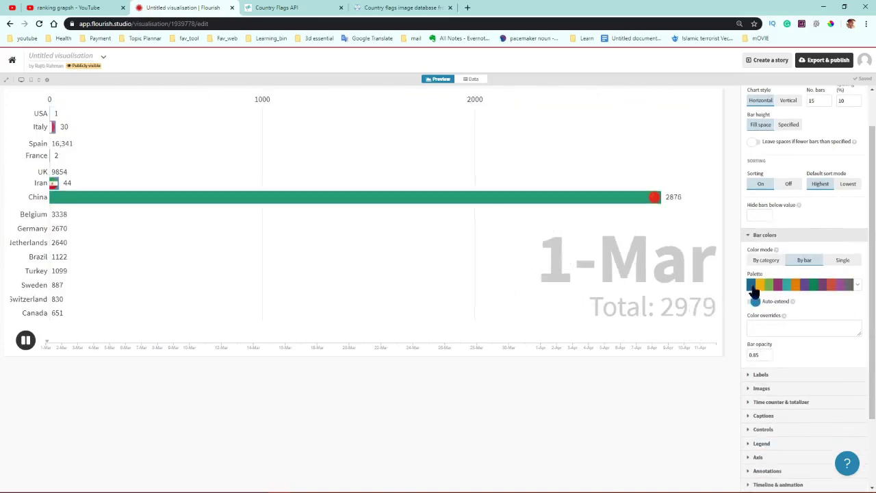
click(473, 79)
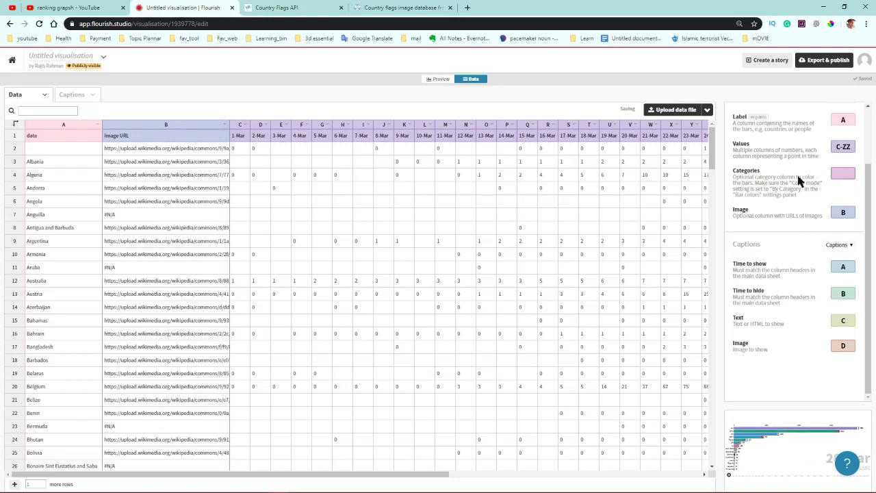
In the preview, try Single colour mode, return to By bar, and apply the Rainbow palette
click(437, 79)
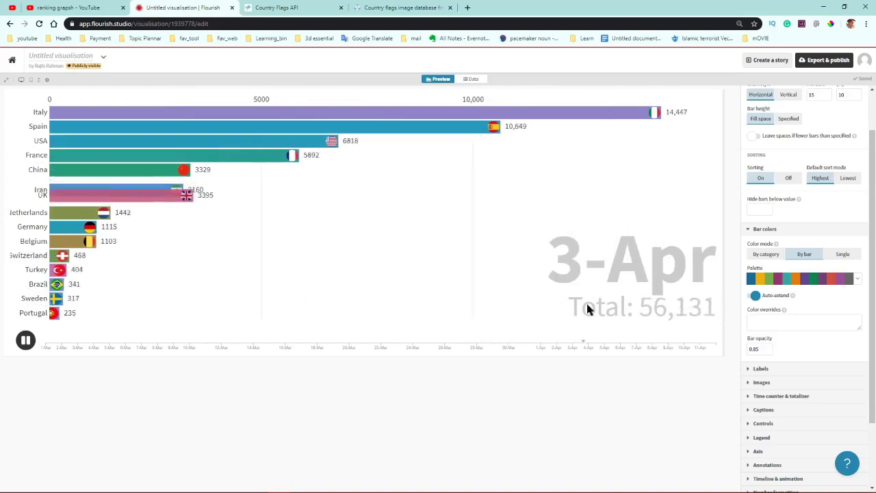
click(838, 257)
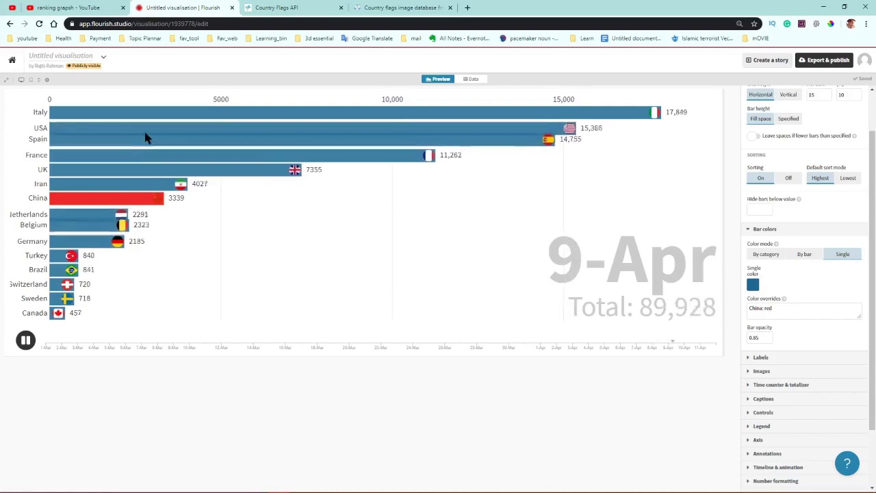
click(804, 254)
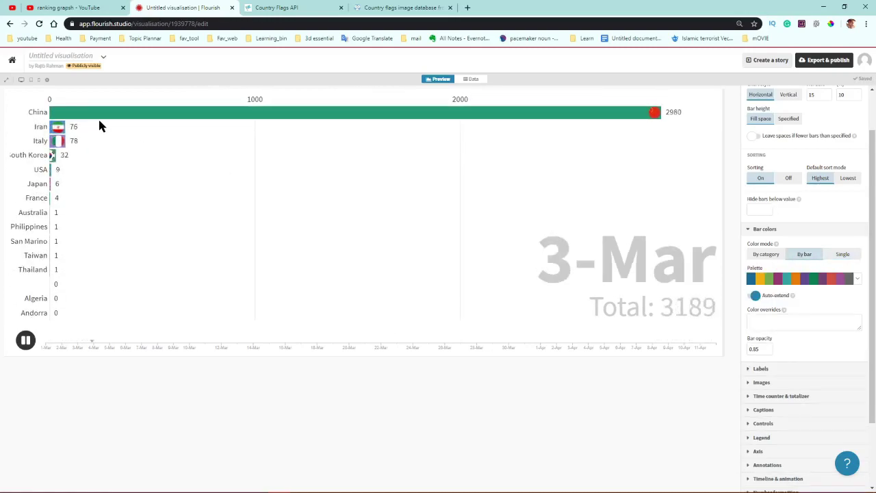
click(855, 280)
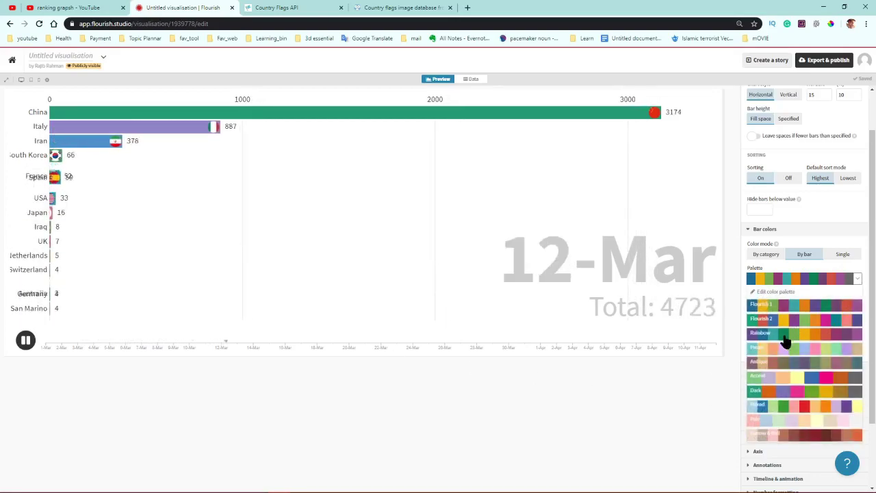
click(784, 335)
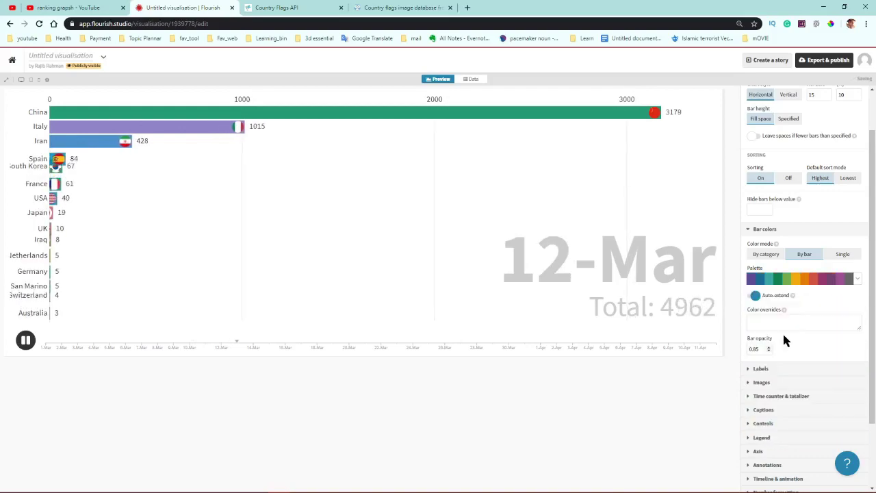
click(855, 279)
scroll(800, 356, down, 2)
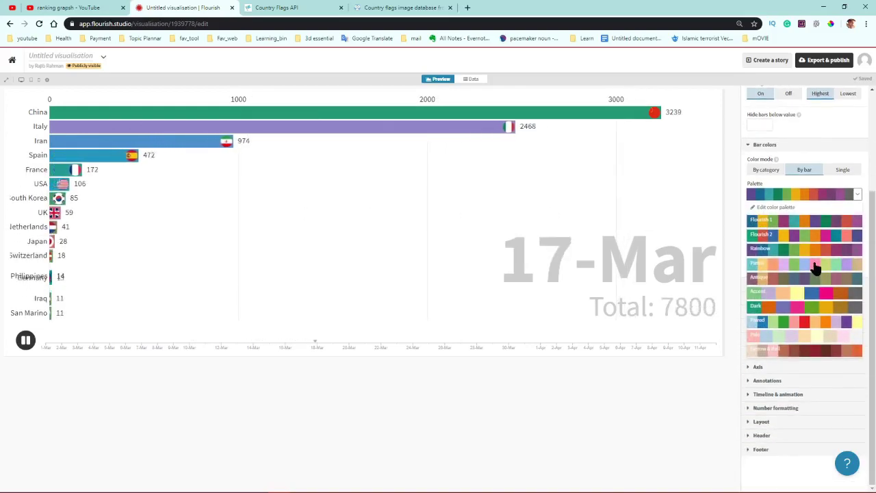
Try replacing palette colour #38a6a5 with #ffff in the palette editor
click(756, 210)
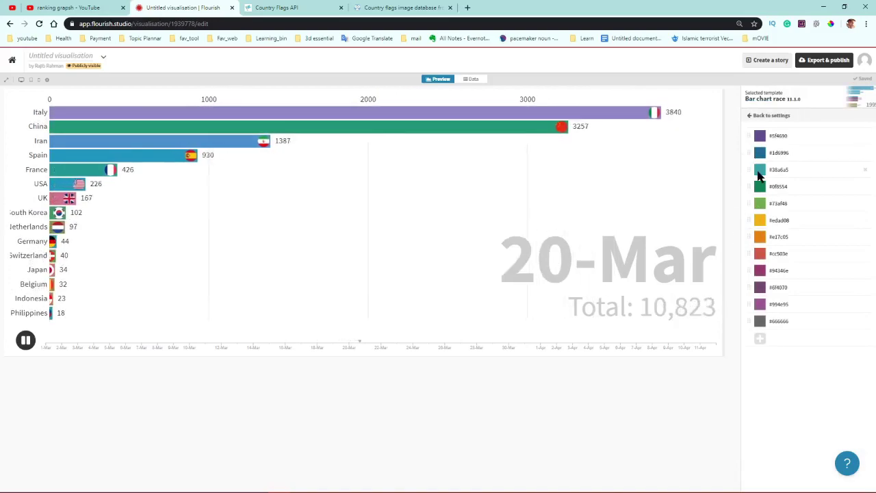
click(794, 169)
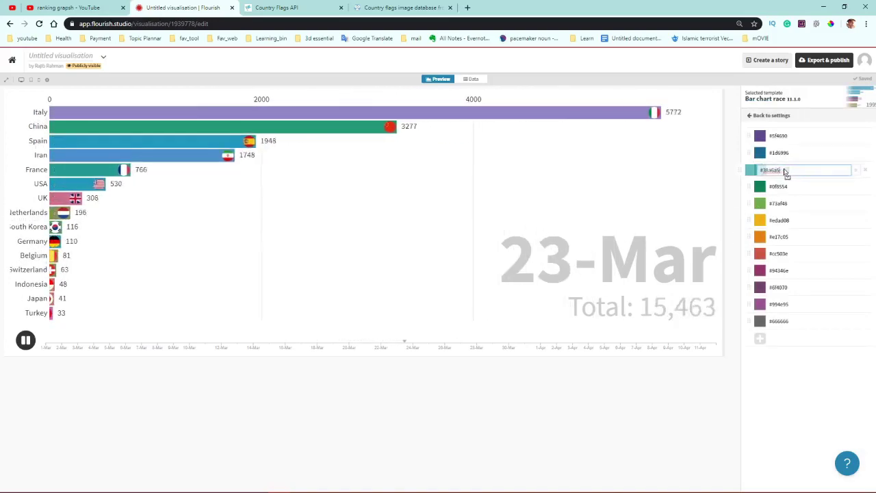
triple_click(778, 171)
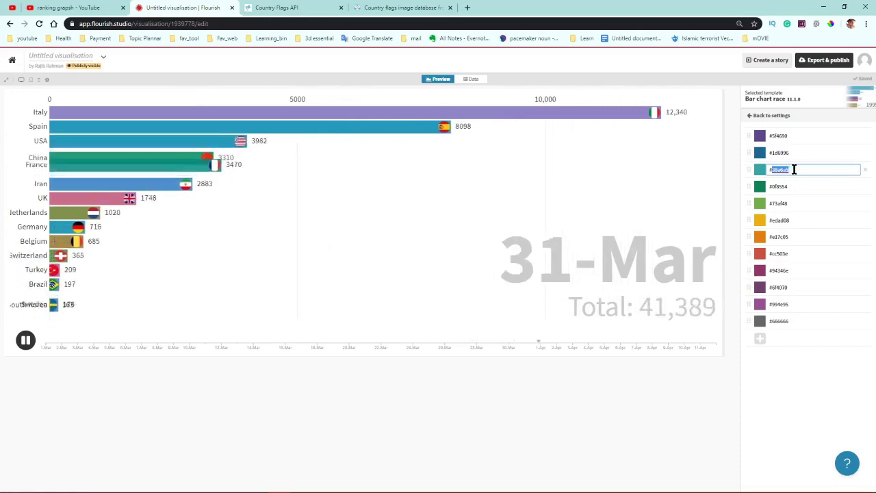
text(#ffff)
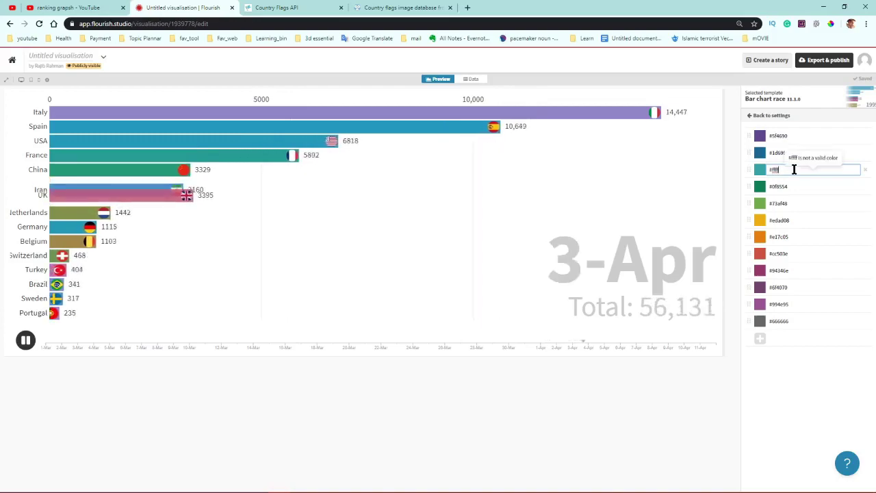
click(617, 441)
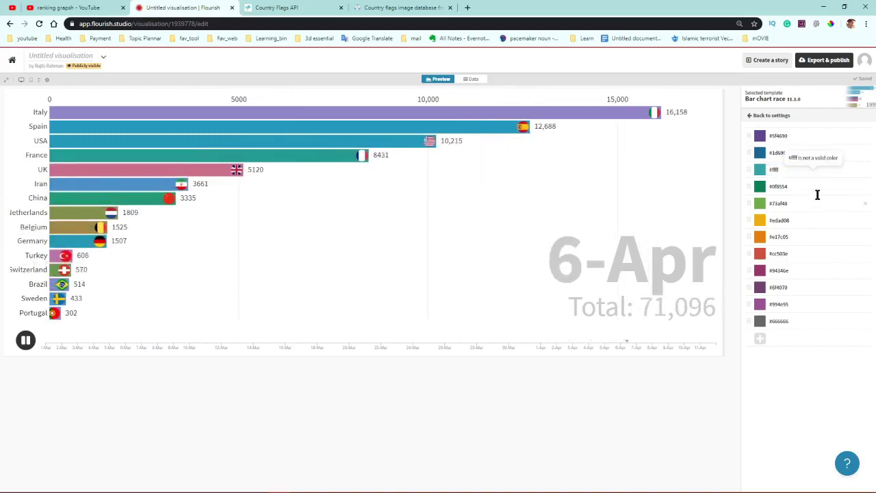
click(750, 116)
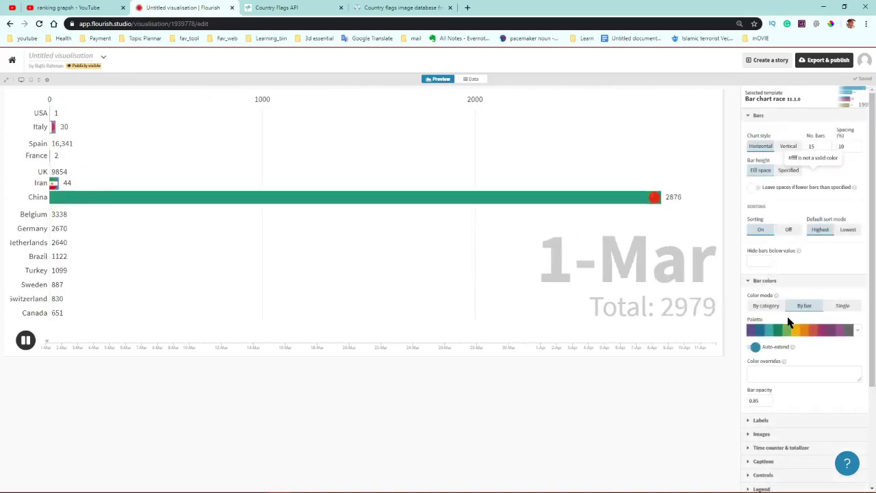
Lower bar opacity to 0.4, then set it to fully opaque 1
scroll(787, 355, down, 1)
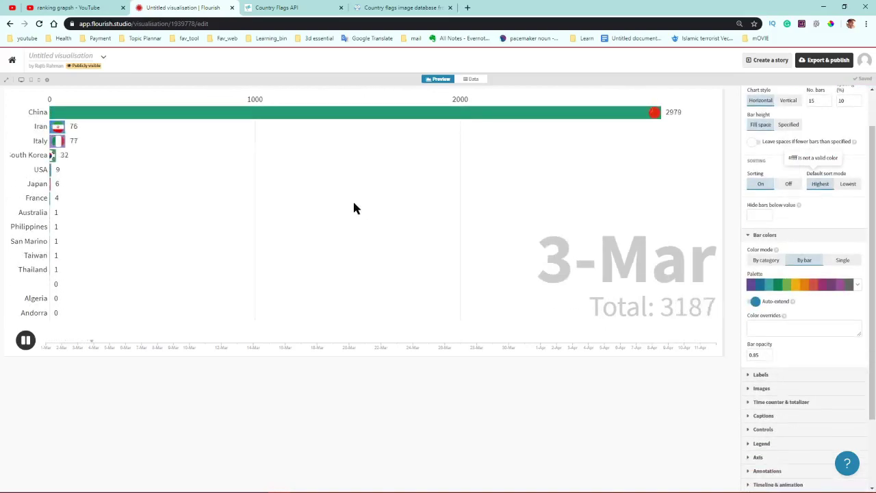
click(769, 353)
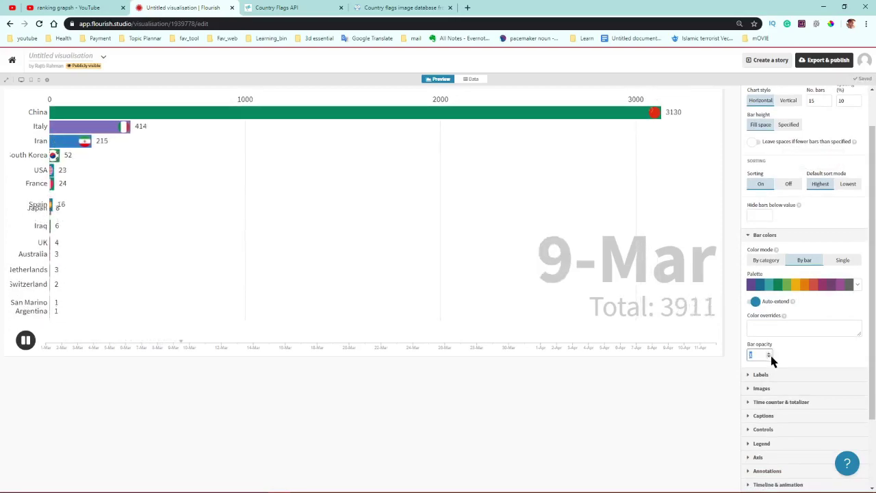
click(768, 357)
click(768, 356)
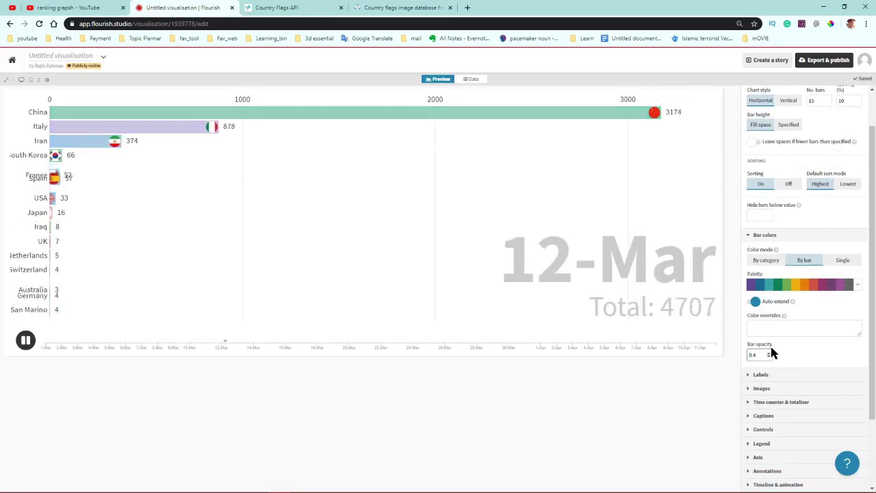
click(768, 353)
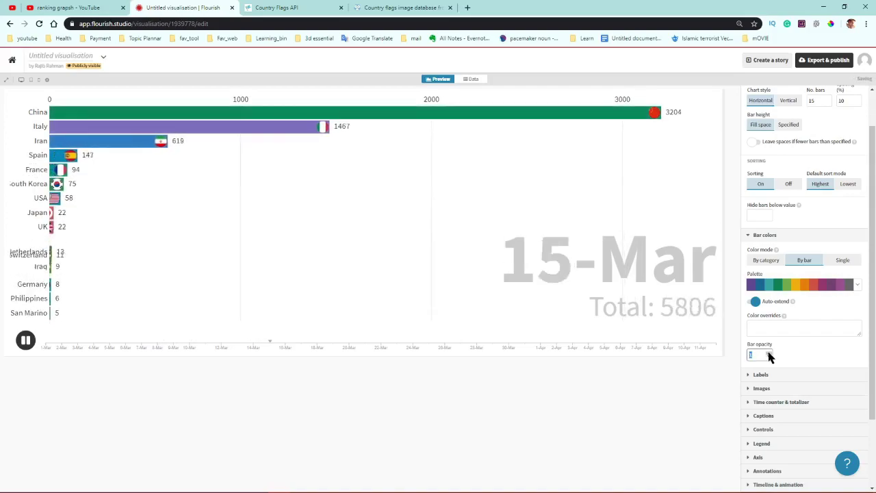
click(771, 376)
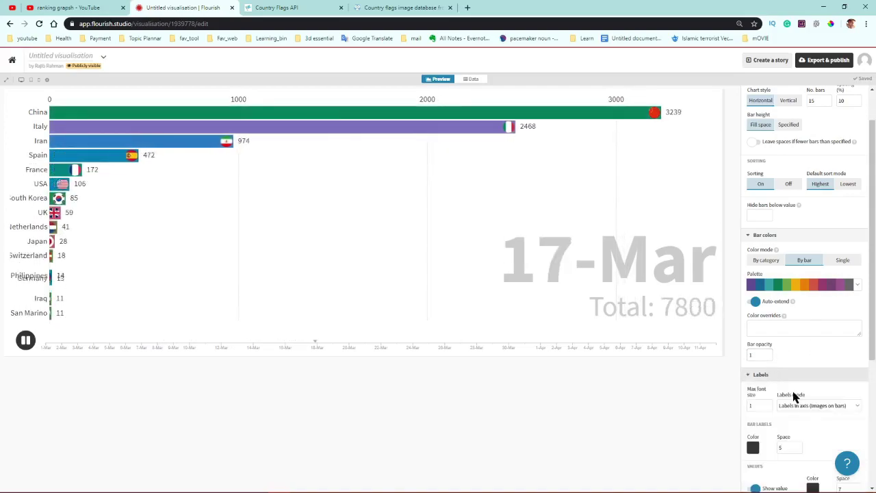
Colour the country bar labels red, then change them to black
scroll(794, 397, down, 1)
scroll(794, 396, down, 2)
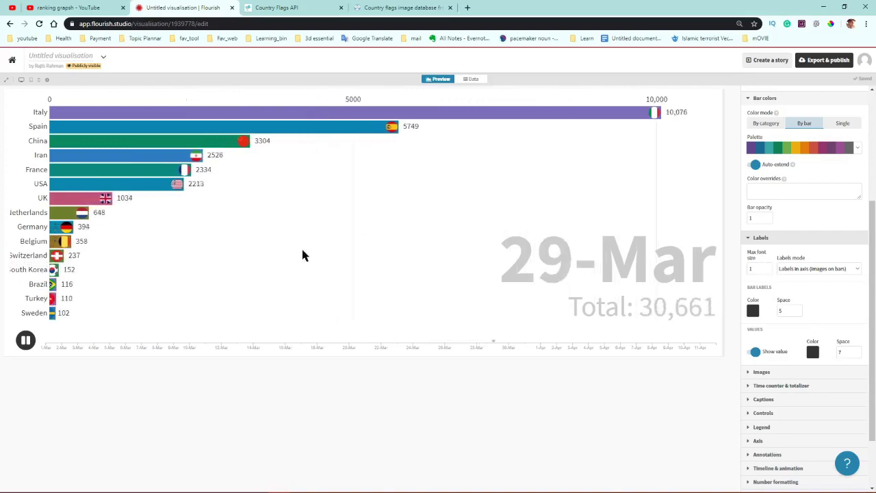
click(754, 311)
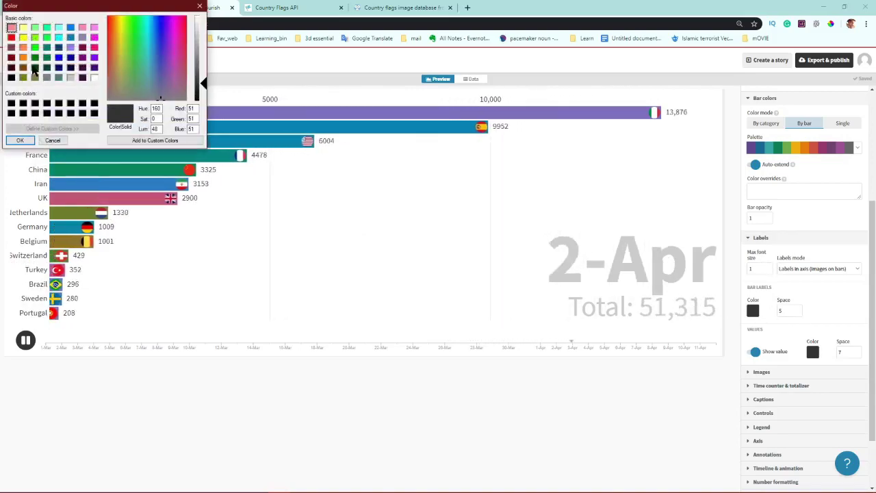
click(11, 36)
click(20, 140)
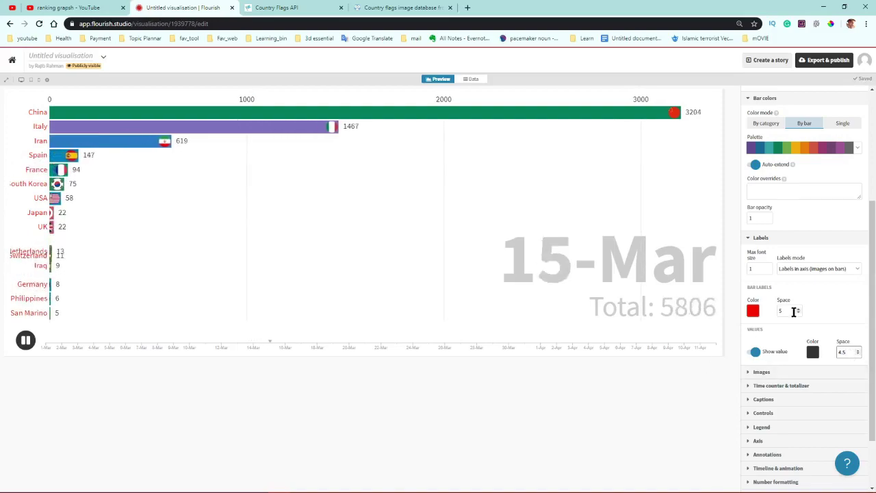
click(755, 313)
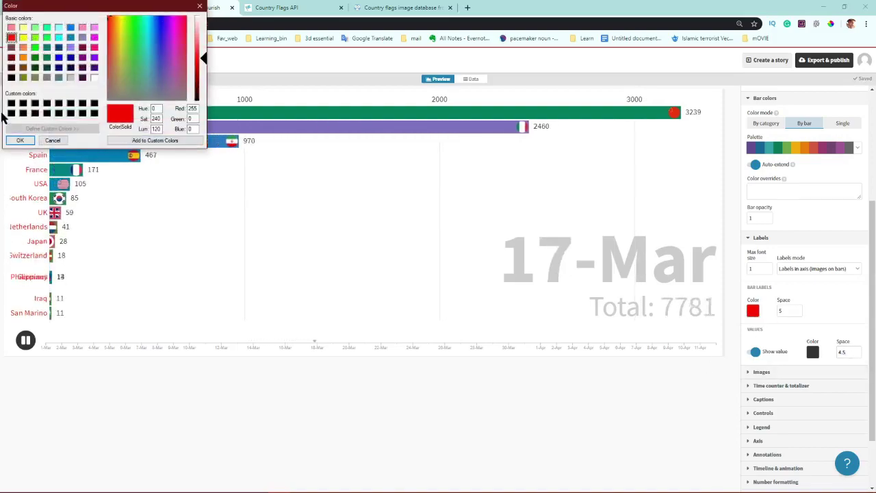
click(11, 77)
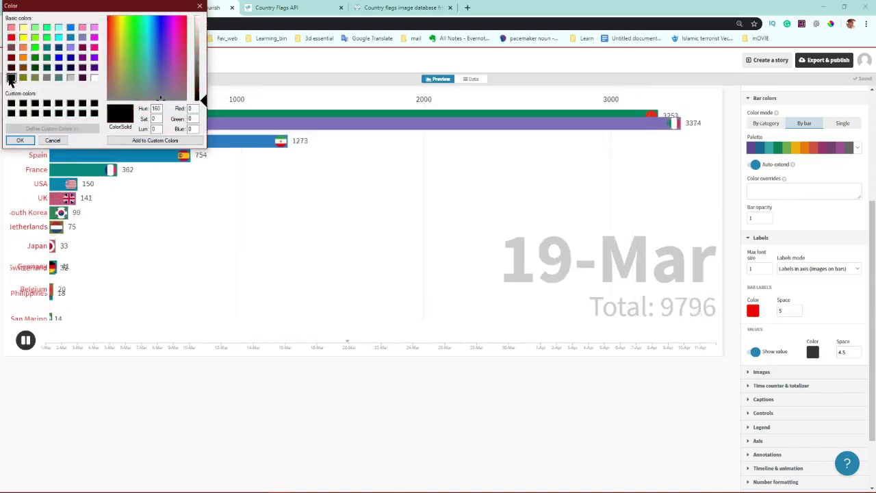
click(20, 139)
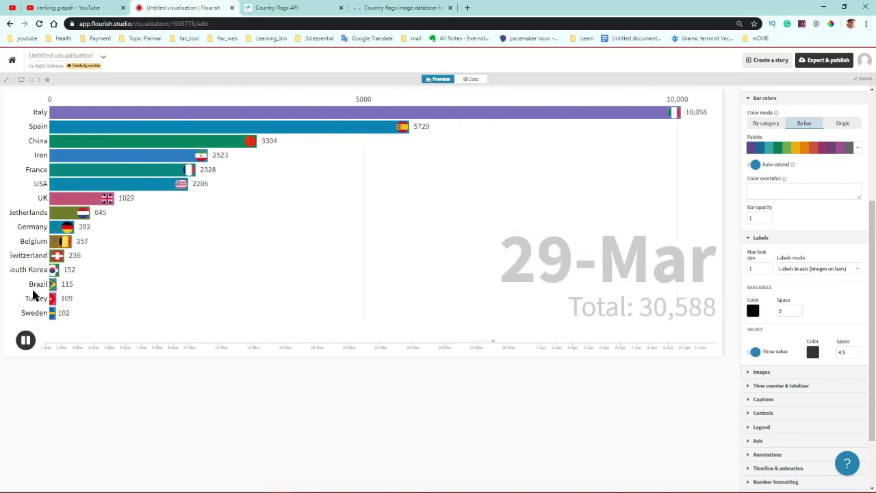
Try Labels on bars, then return to Labels in axis (images on bars)
click(856, 268)
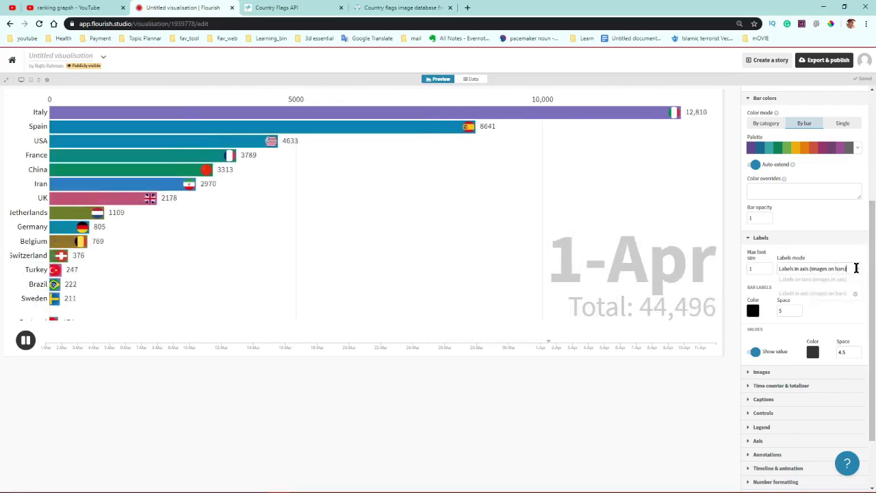
click(804, 281)
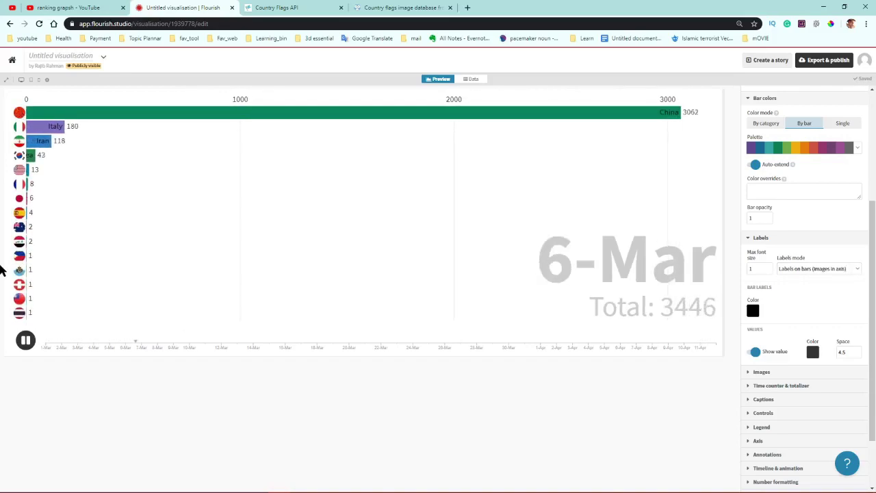
click(844, 268)
click(836, 296)
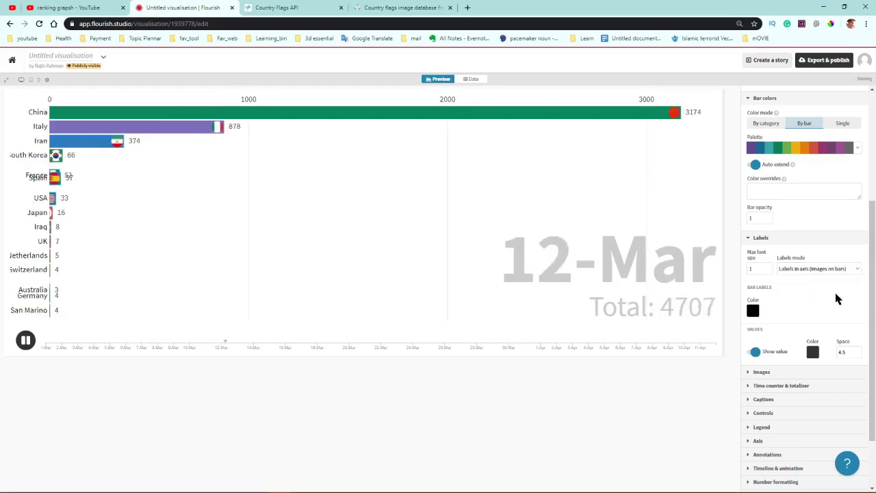
scroll(848, 383, down, 1)
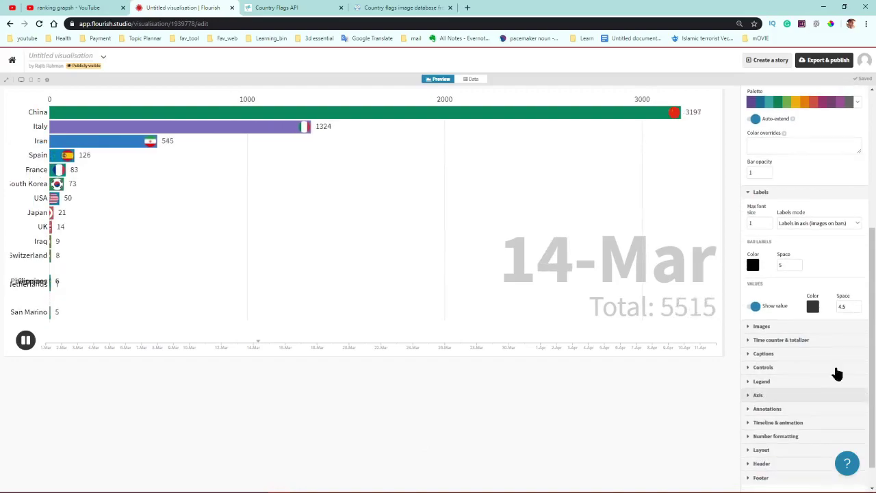
Set flag images to height 92, Fit sizing and Circle shape
click(786, 329)
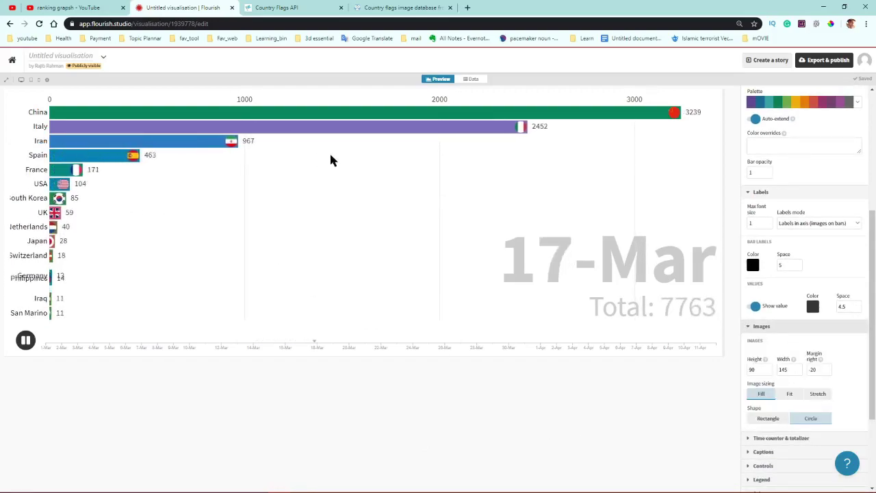
click(769, 368)
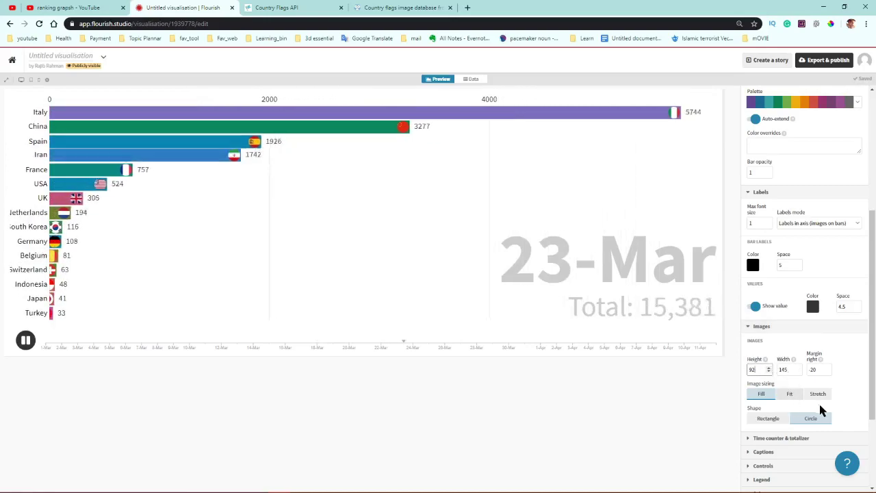
click(791, 395)
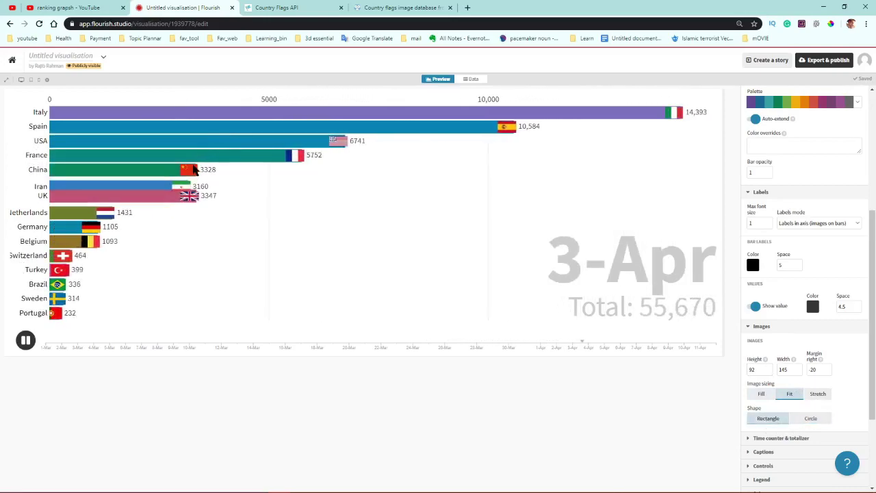
click(811, 418)
Set the number of bars back to 10
scroll(794, 137, up, 4)
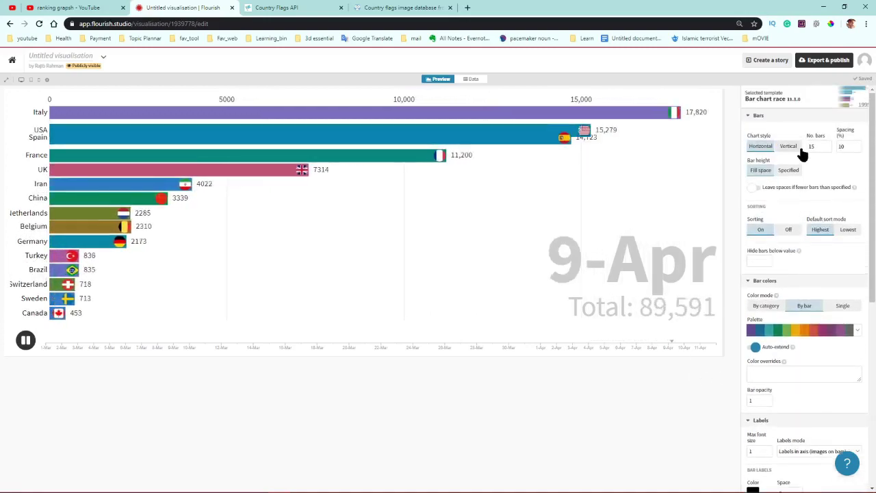
double_click(816, 147)
text(10)
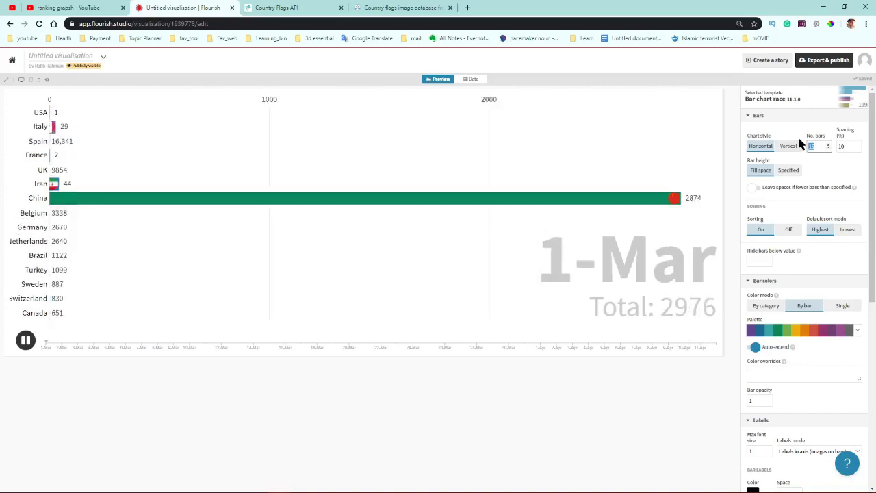
click(750, 155)
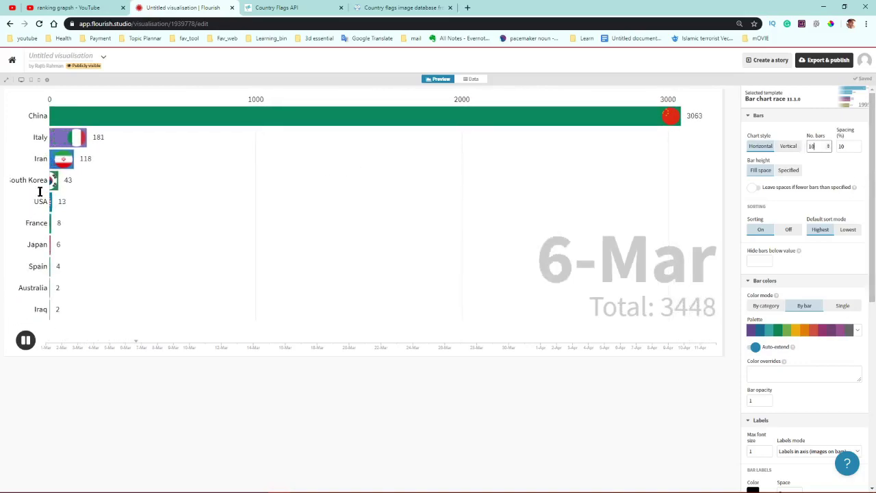
scroll(821, 362, down, 5)
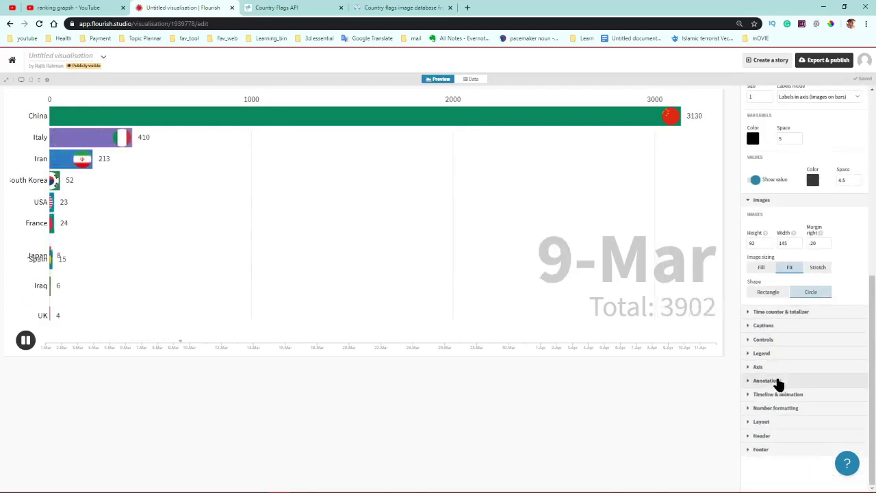
Under Time counter & totalizer, set the Total label to 'Total death' in yellow
click(778, 313)
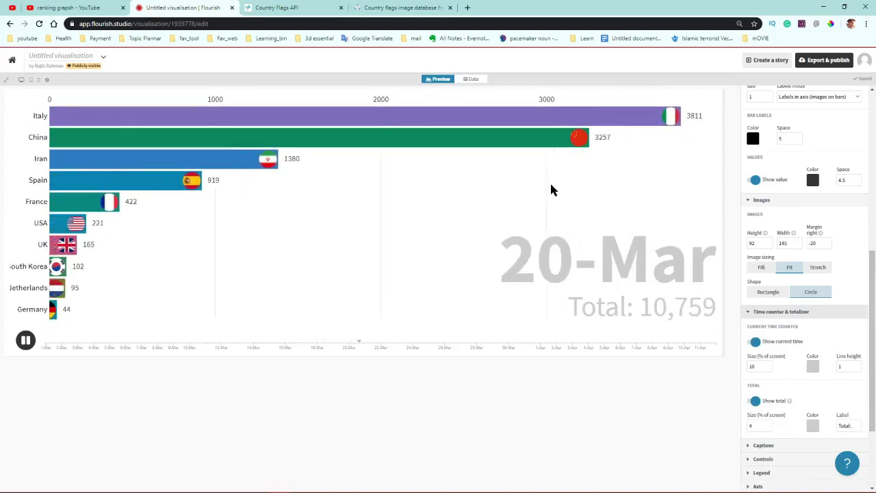
double_click(845, 426)
text(T)
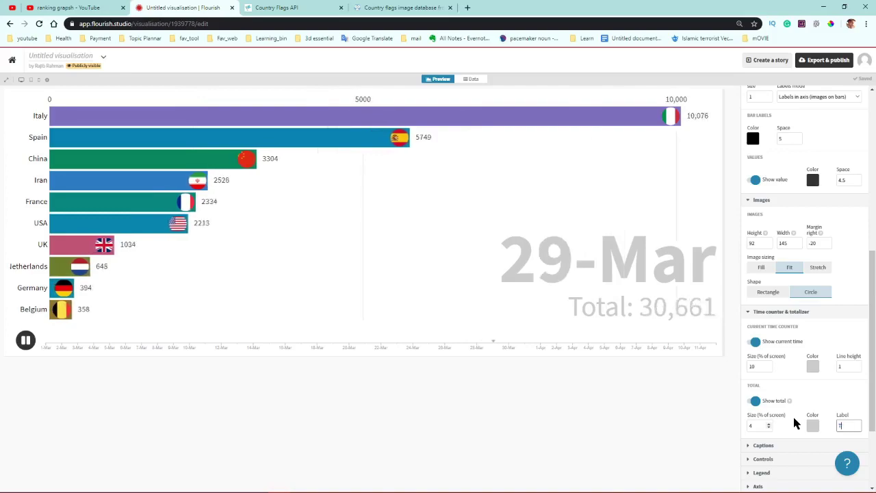
text(otal cea)
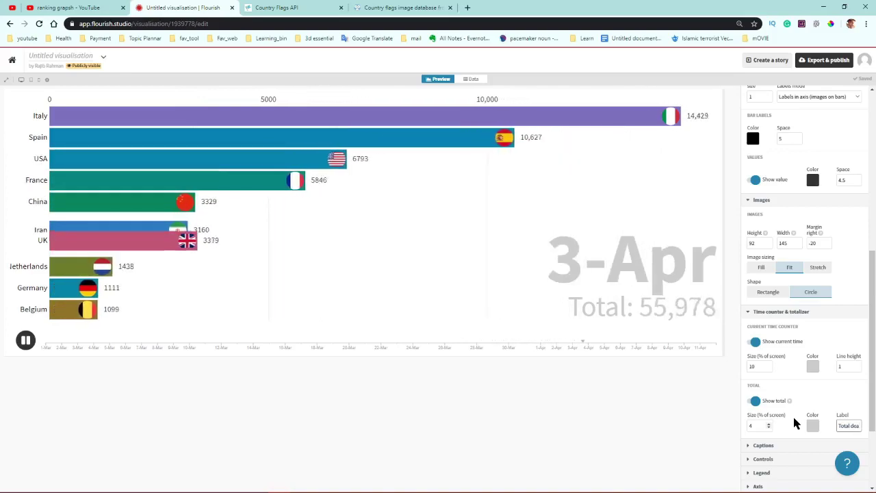
text(th)
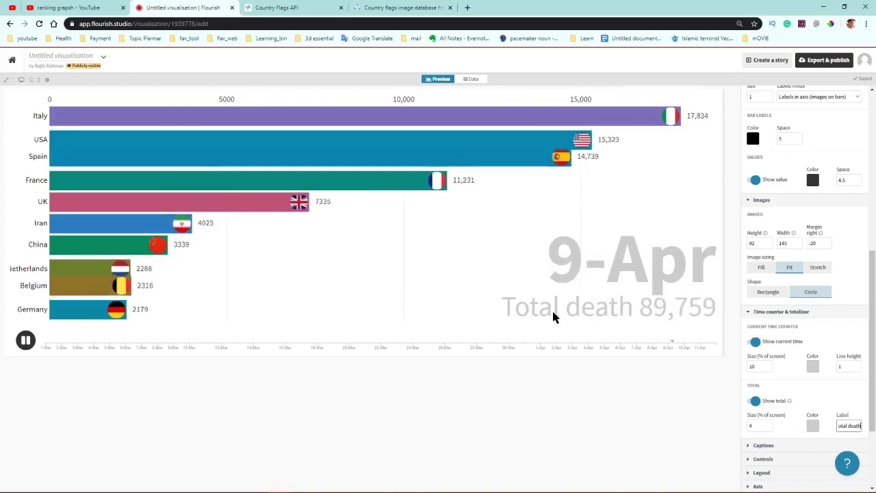
click(812, 425)
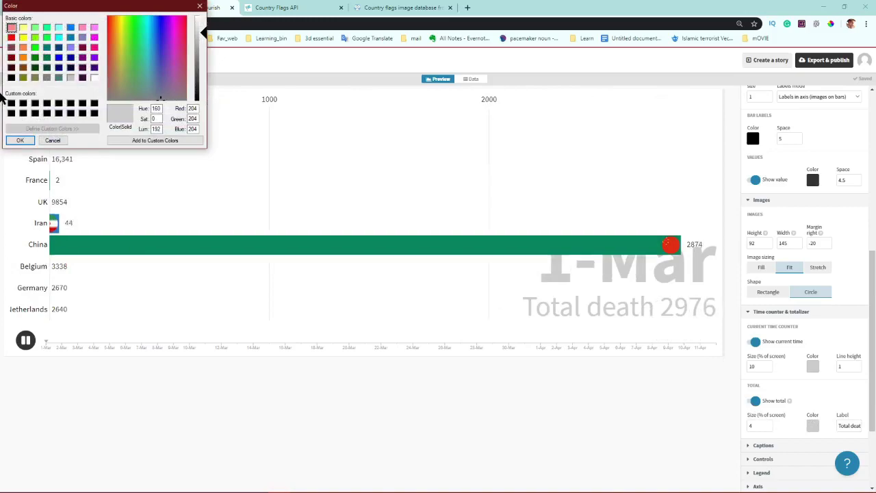
click(20, 140)
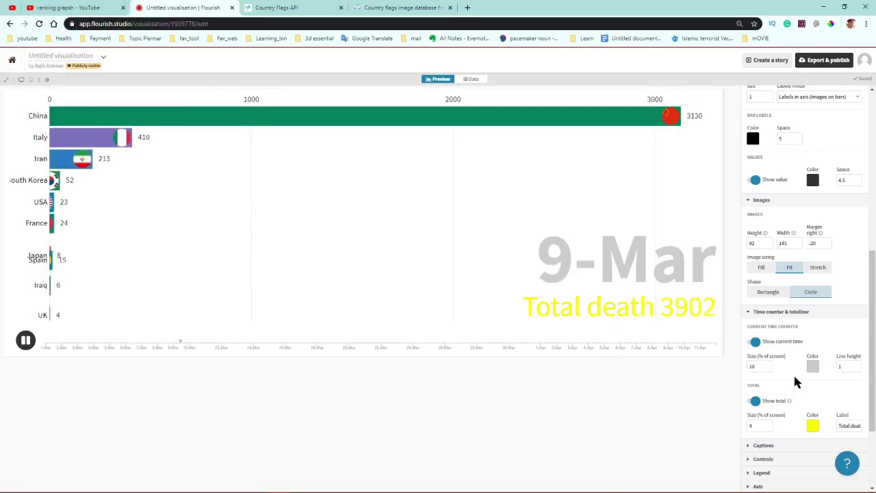
scroll(759, 408, down, 1)
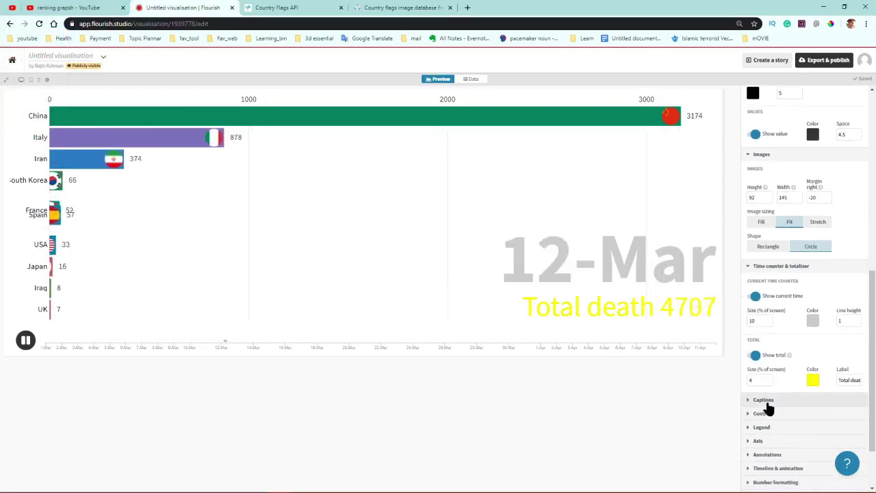
Expand the Captions, Controls and Axis sections and set the axis line colour to red
click(767, 404)
scroll(786, 410, down, 2)
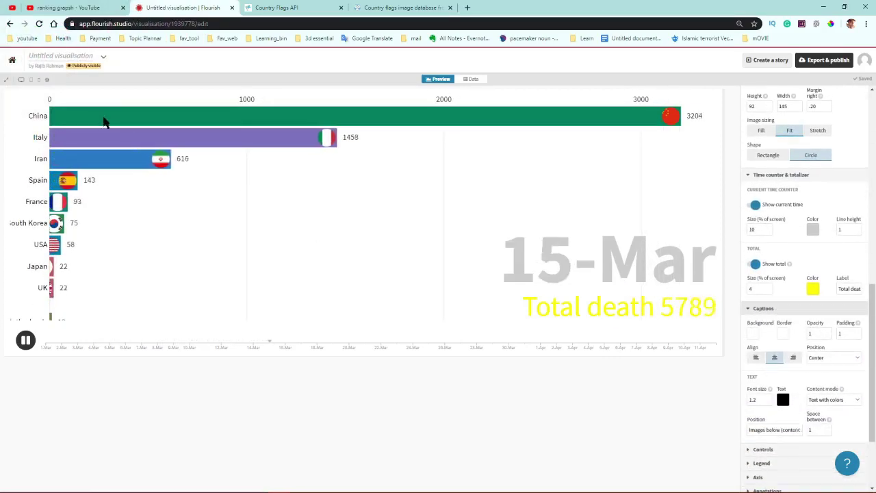
scroll(776, 392, down, 2)
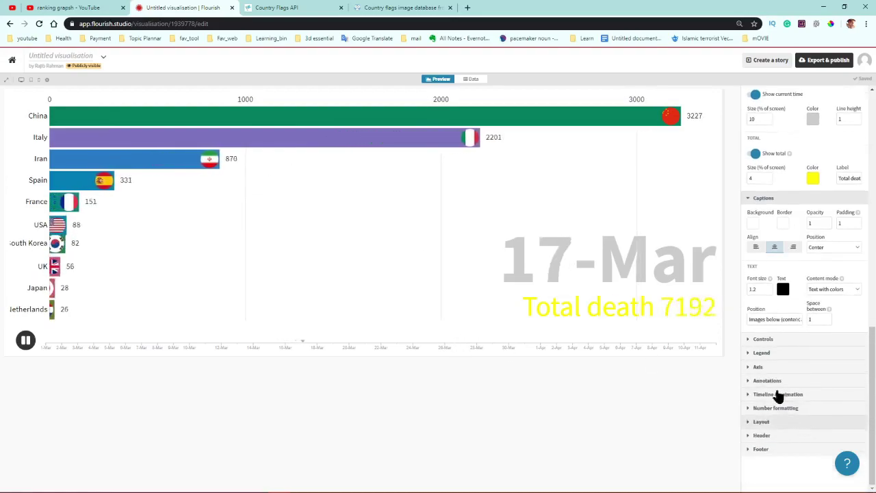
click(765, 341)
scroll(773, 345, down, 1)
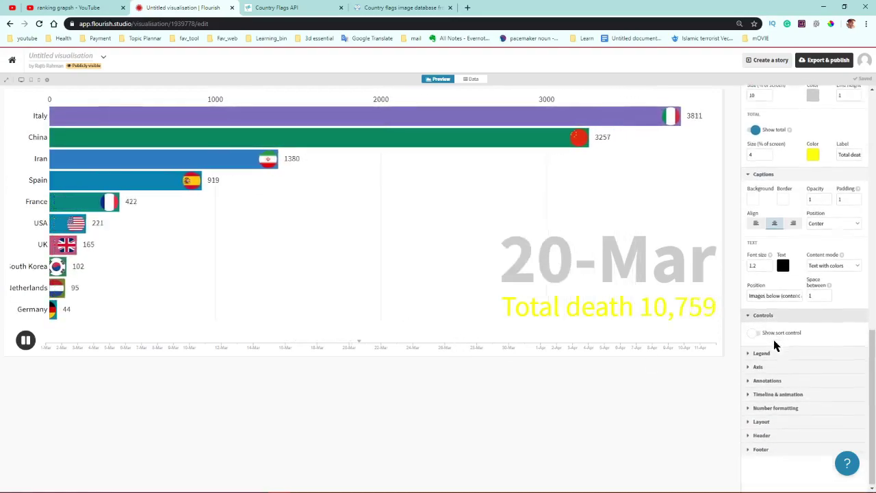
click(762, 369)
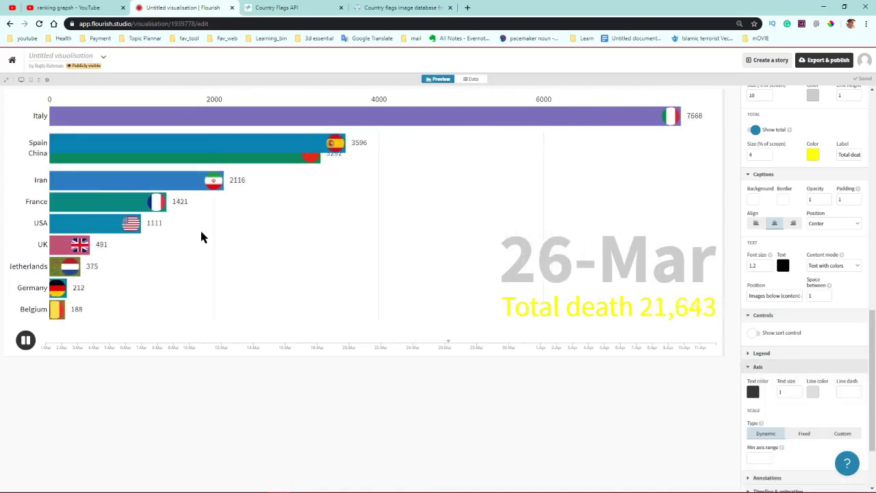
click(812, 392)
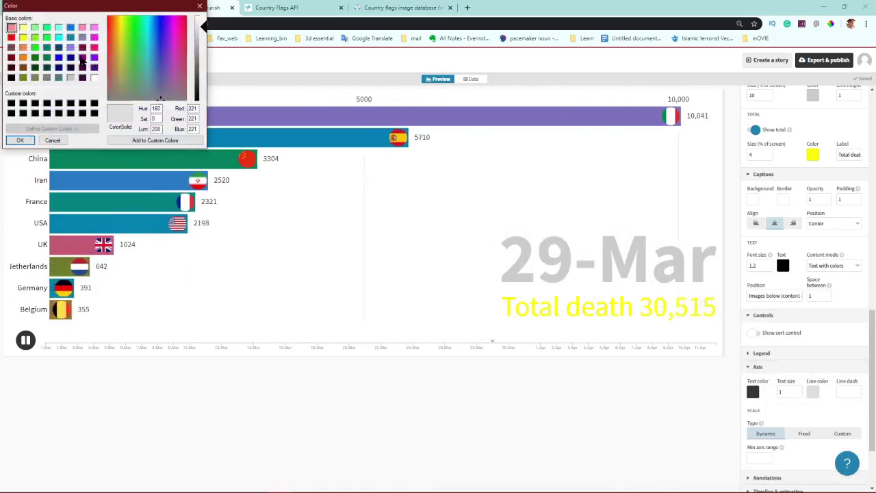
click(11, 37)
click(16, 140)
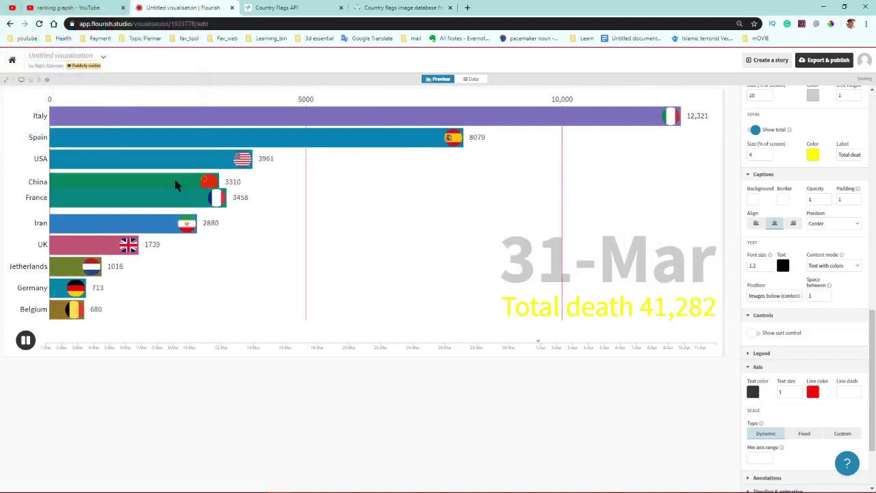
scroll(807, 399, down, 2)
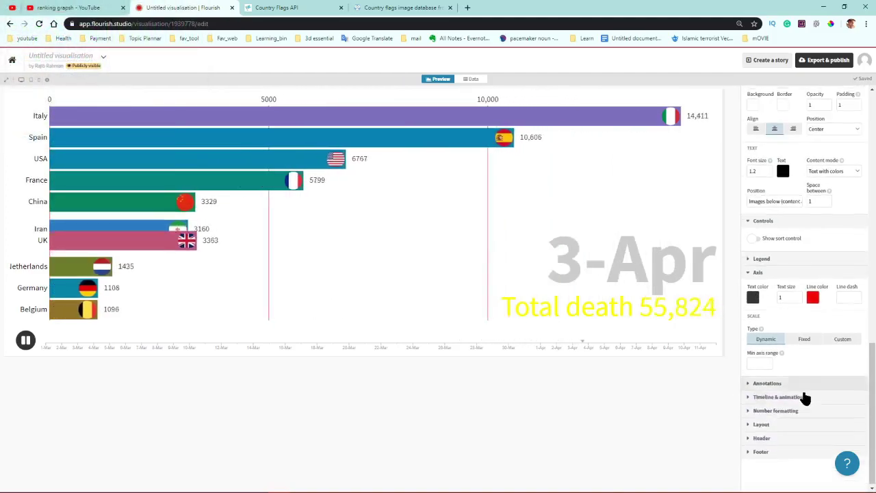
Expand the Timeline & animation settings, then scroll down and expand the Header section
click(784, 394)
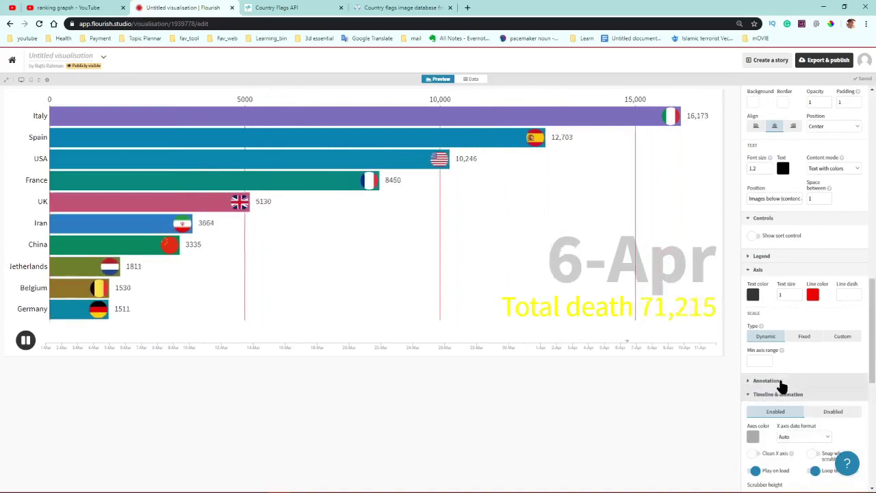
scroll(781, 387, down, 3)
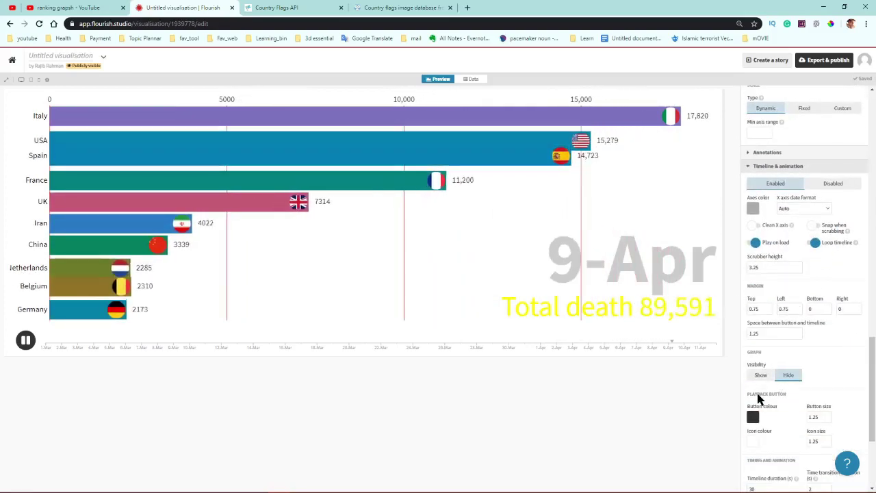
scroll(787, 414, down, 3)
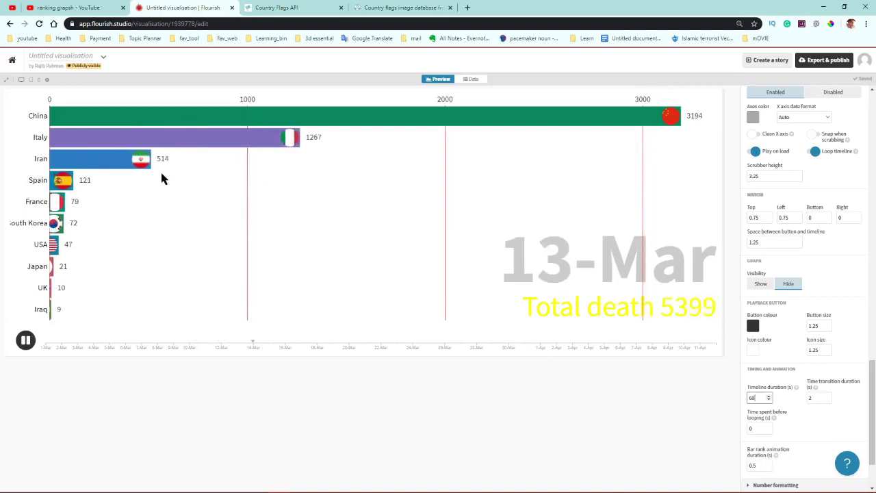
scroll(801, 445, down, 2)
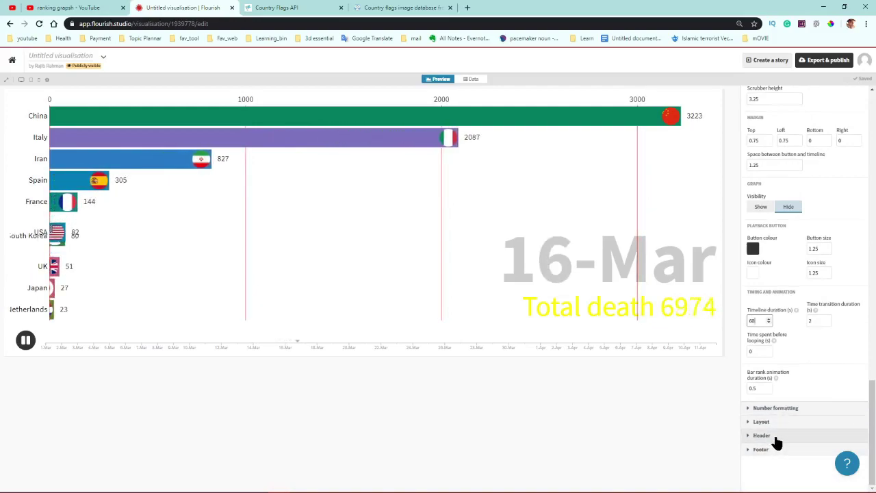
click(776, 441)
scroll(851, 401, down, 3)
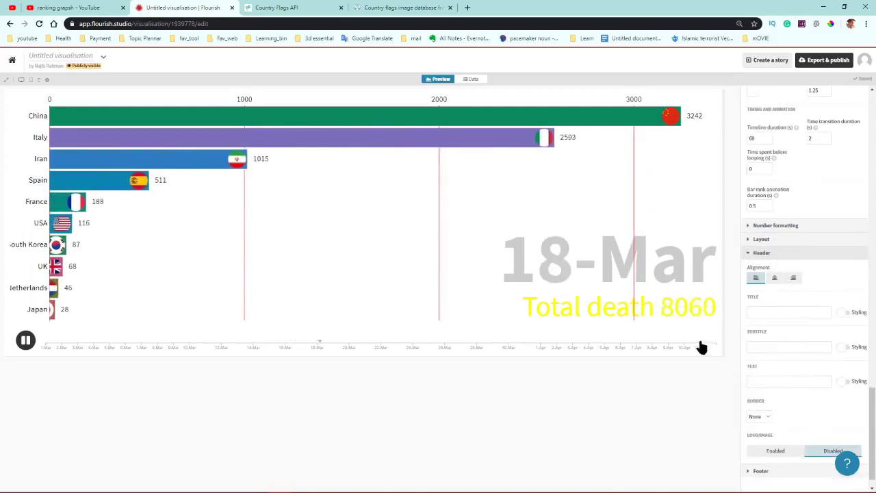
Enter the chart title 'Coronavirus total death' in the Header settings
click(766, 313)
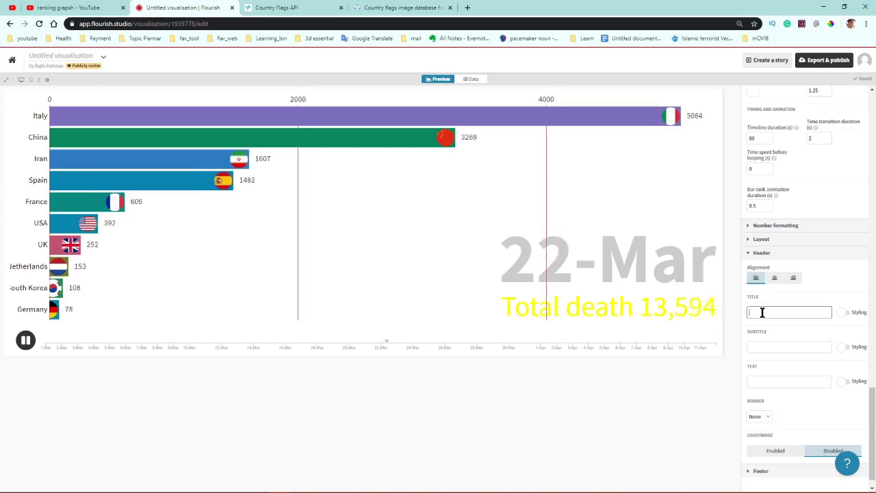
text(Coronav)
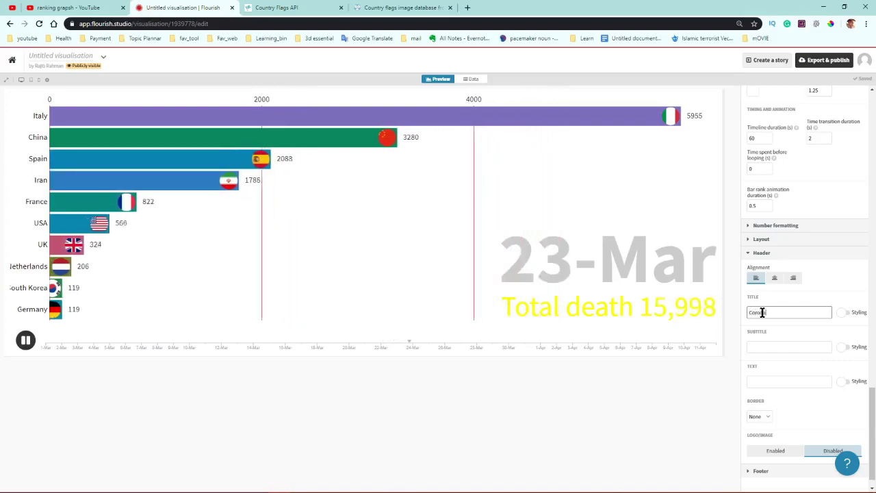
text(irus to)
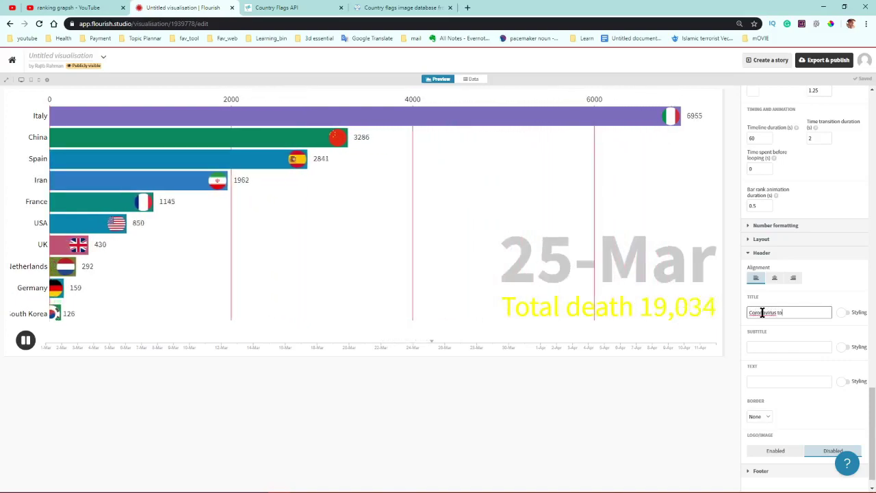
text(tal death)
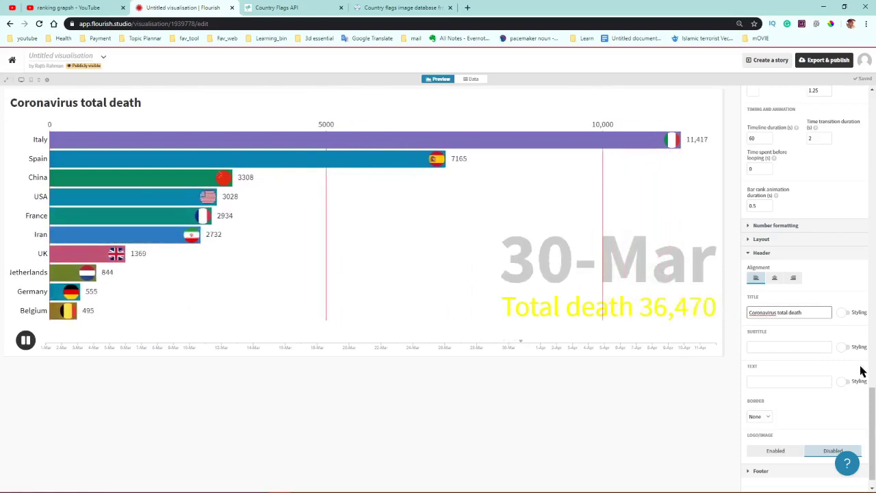
scroll(810, 375, down, 1)
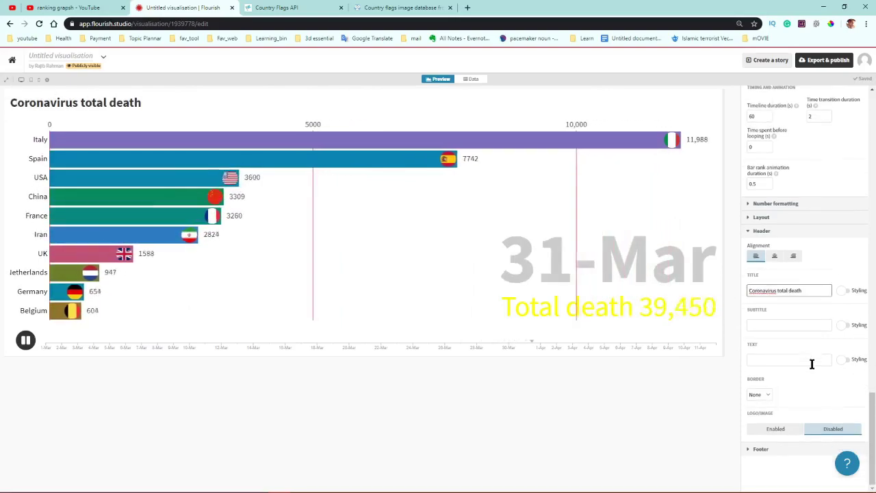
Set the header border to Bottom, centre the title, and pick a border colour
click(769, 395)
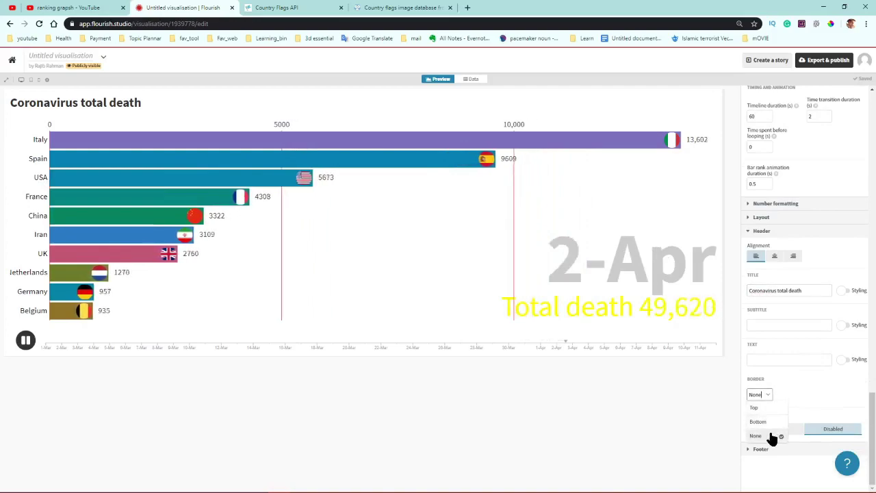
click(759, 422)
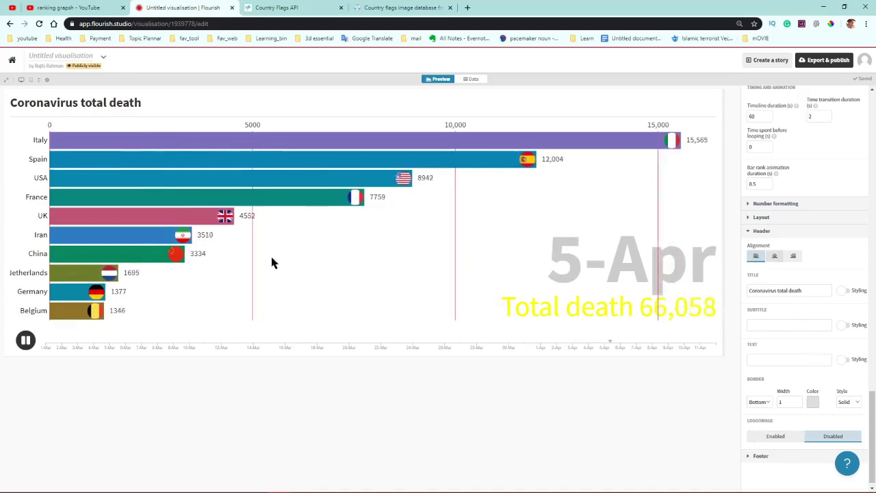
click(774, 255)
scroll(762, 313, down, 1)
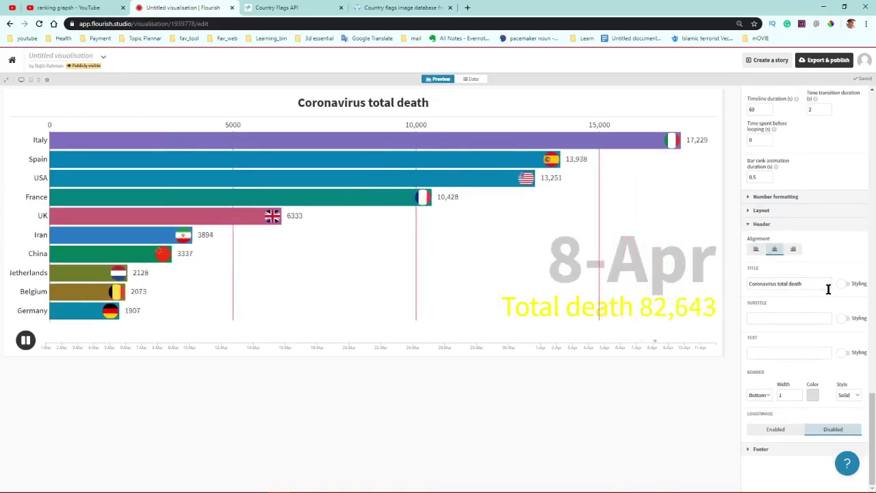
click(812, 395)
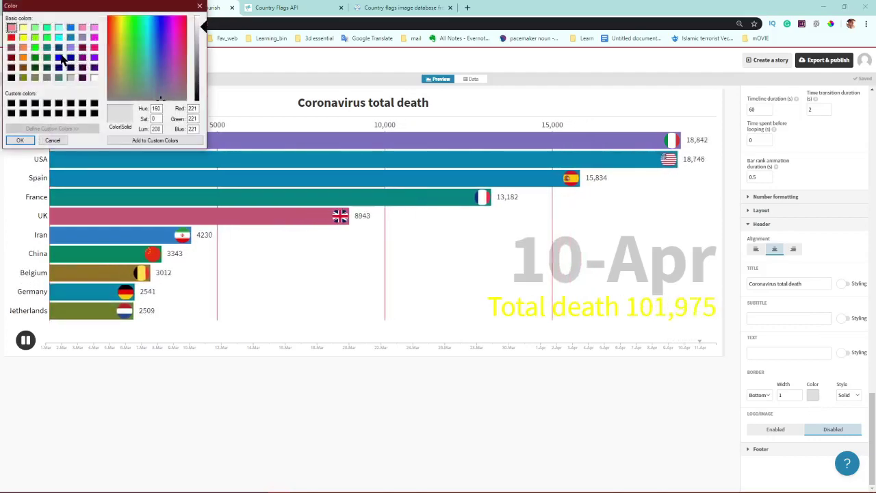
Make the header's bottom border line bright green
click(34, 47)
click(20, 139)
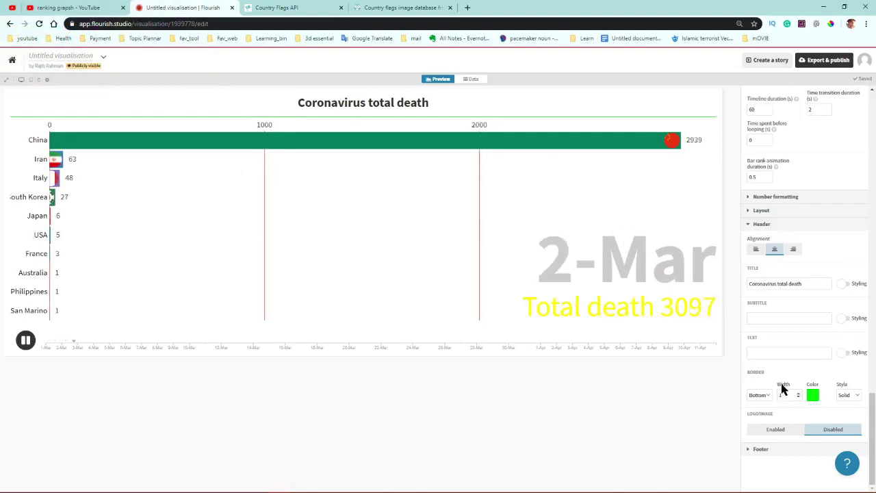
scroll(794, 329, up, 2)
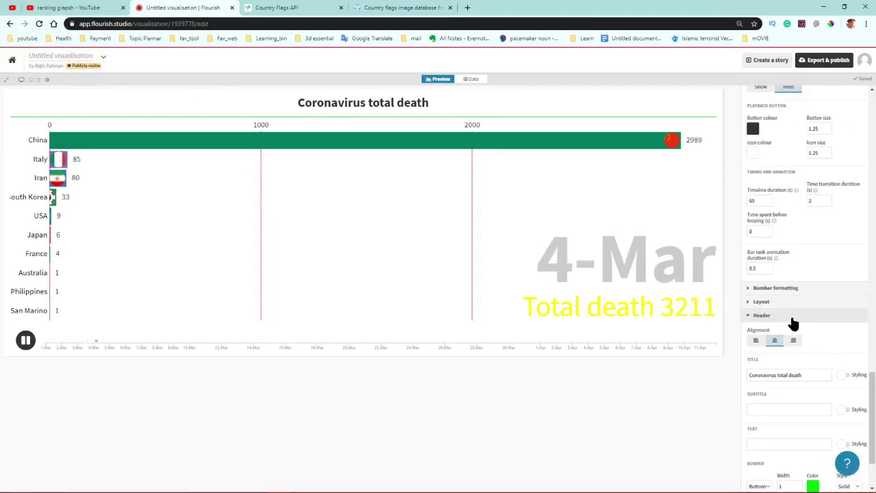
scroll(793, 323, down, 2)
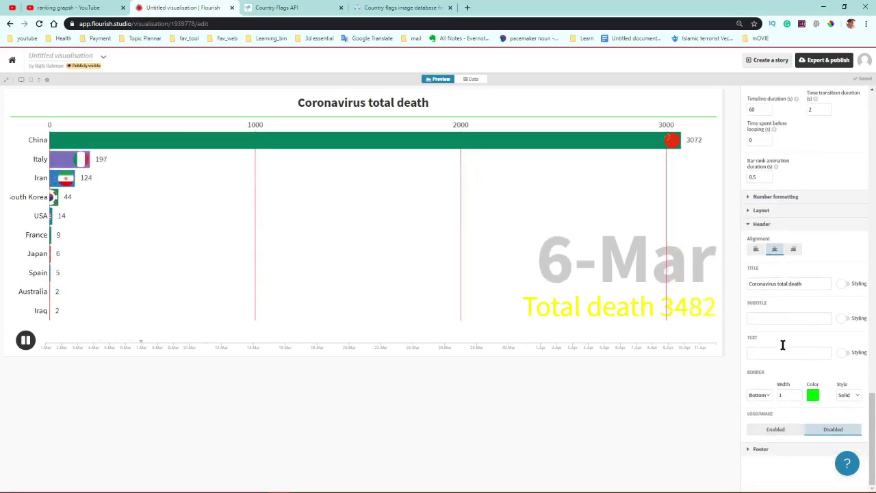
scroll(782, 349, up, 2)
click(765, 315)
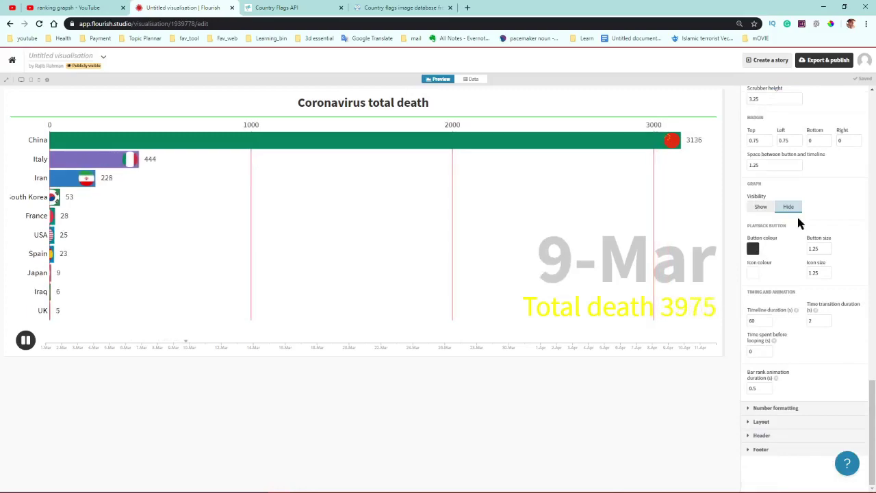
click(778, 434)
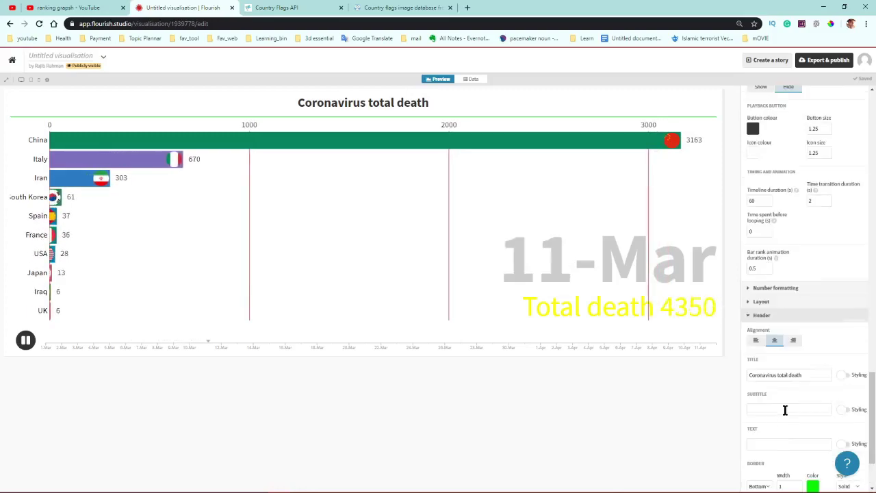
scroll(791, 291, down, 5)
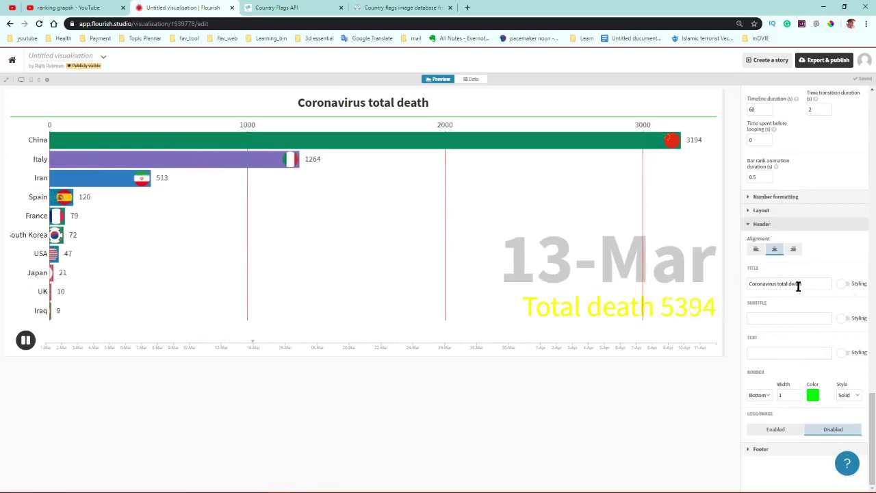
click(848, 395)
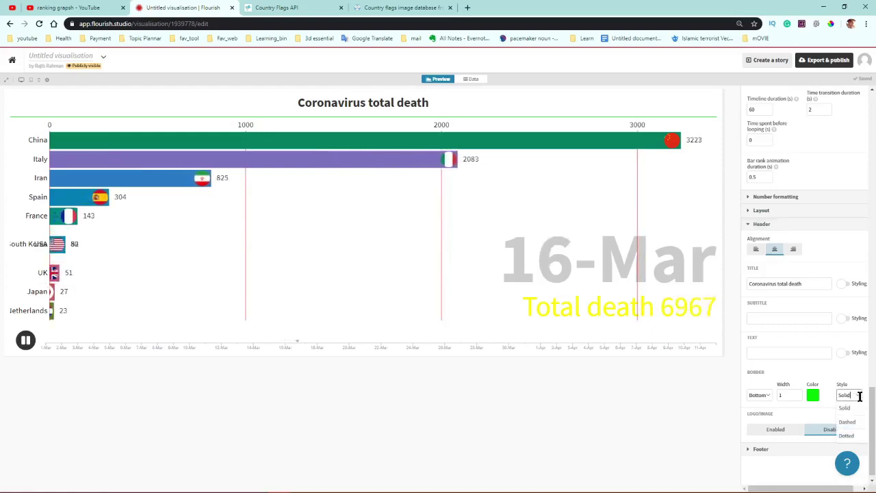
Enable title styling, colour the title bright green, and choose the third Space above option
click(845, 287)
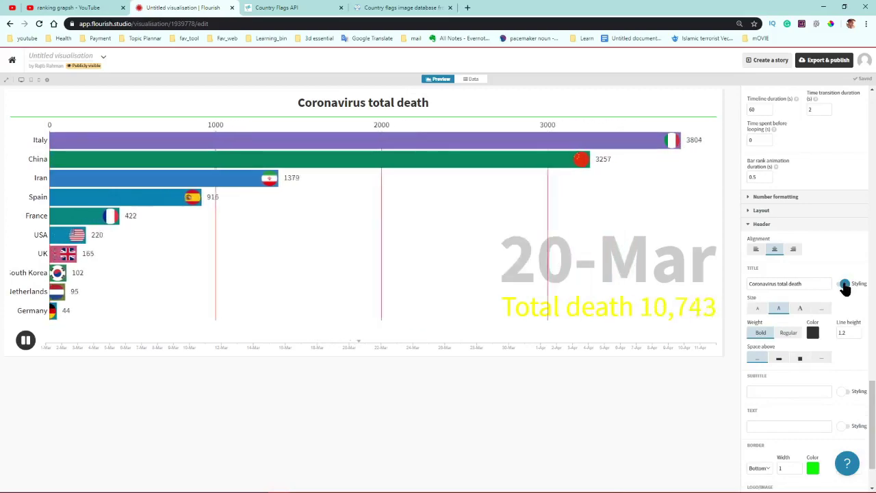
click(812, 332)
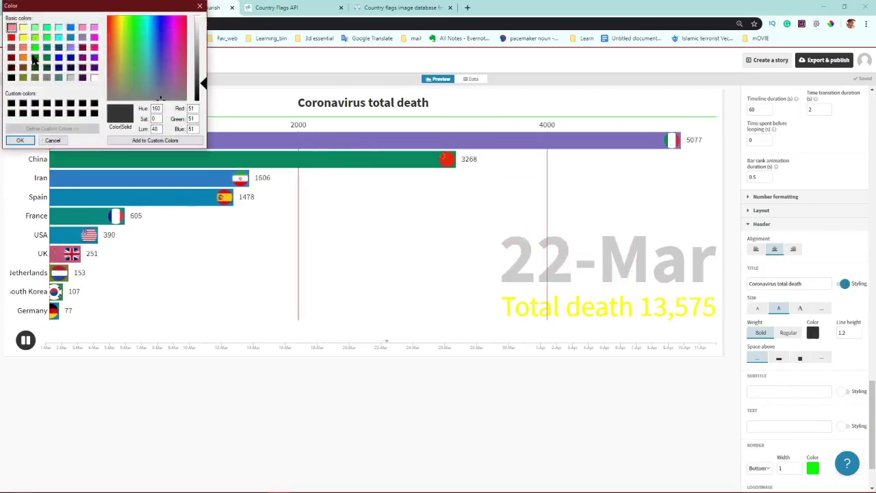
click(20, 140)
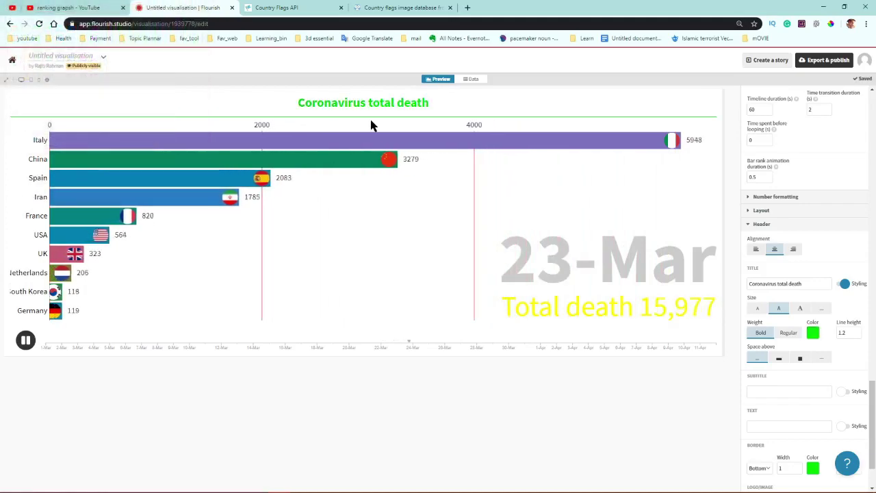
click(800, 359)
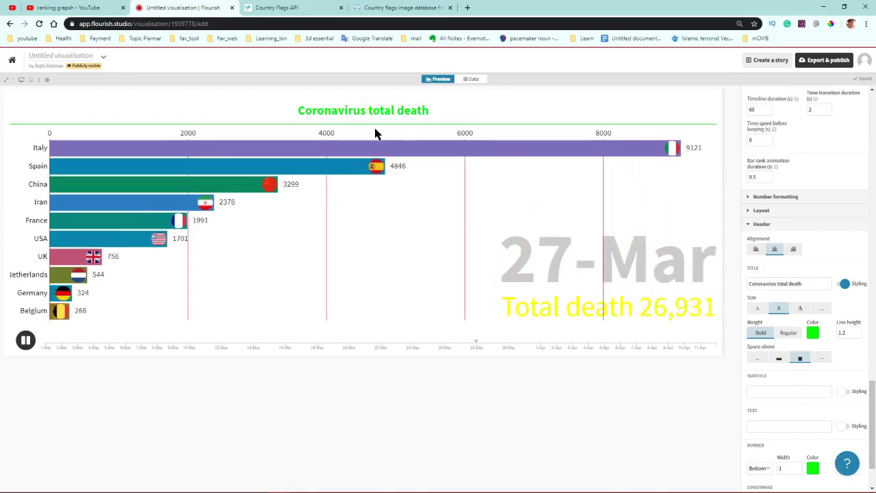
scroll(807, 417, down, 2)
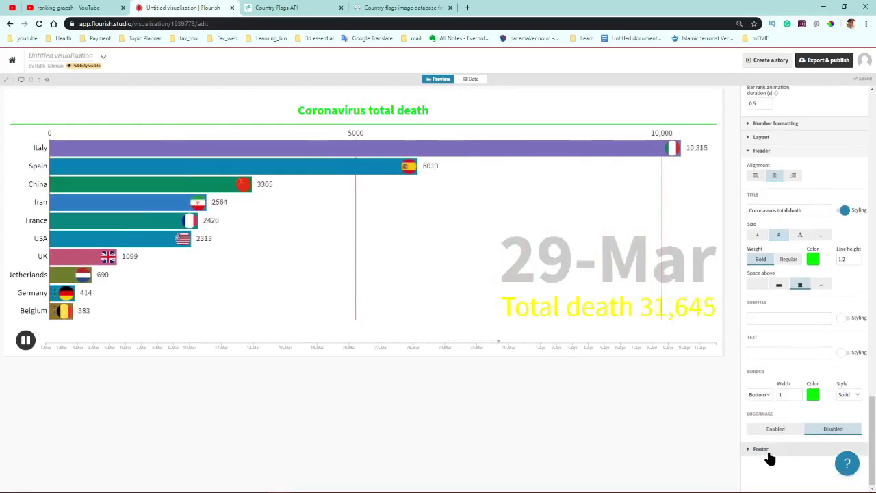
scroll(765, 444, down, 5)
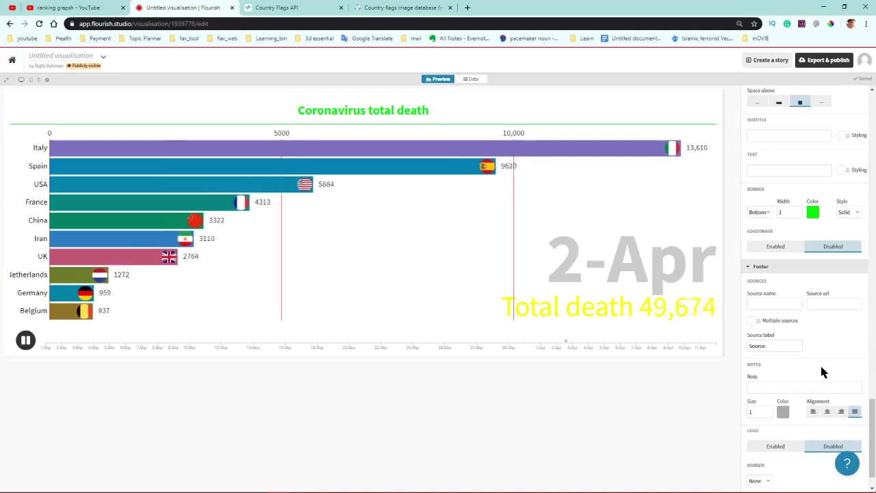
scroll(787, 380, down, 1)
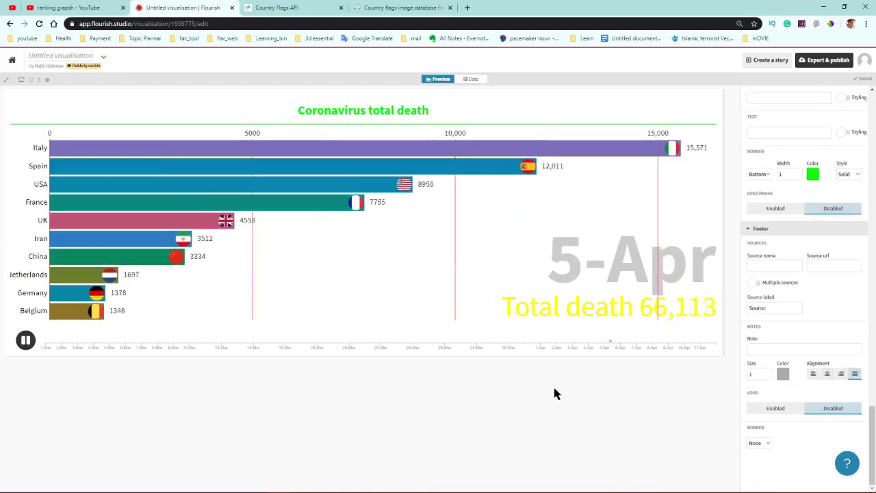
scroll(767, 375, up, 10)
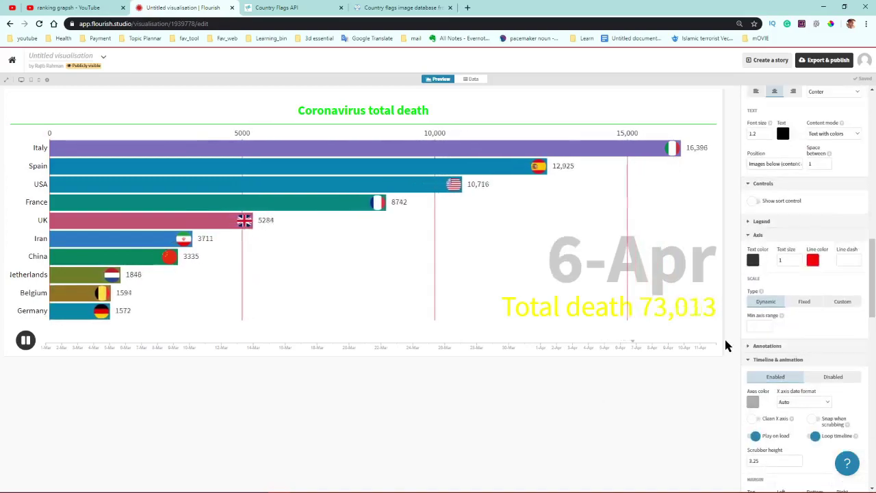
scroll(786, 246, up, 5)
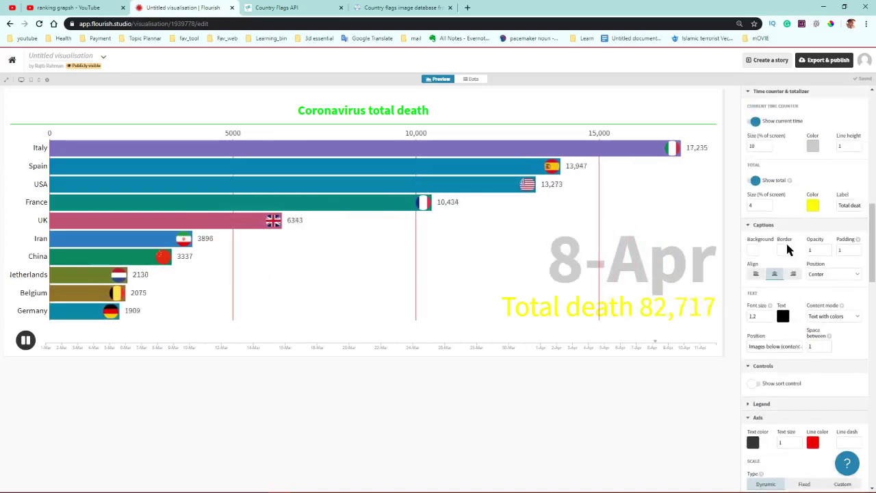
scroll(786, 241, up, 5)
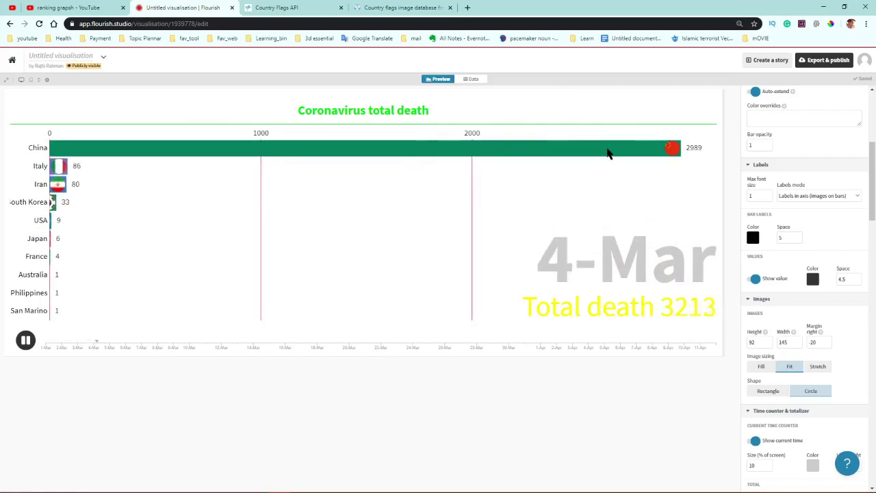
Review the Export & publish download options, close them, and bring OBS Studio forward
click(841, 65)
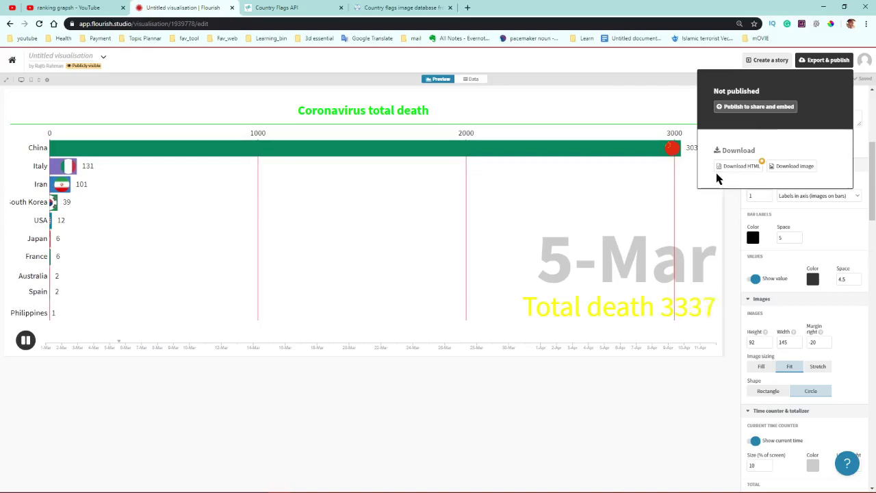
click(636, 100)
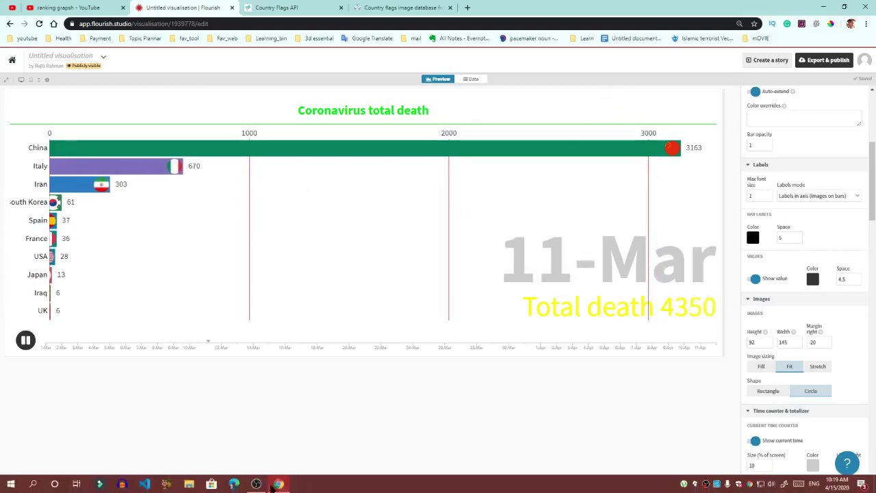
click(255, 483)
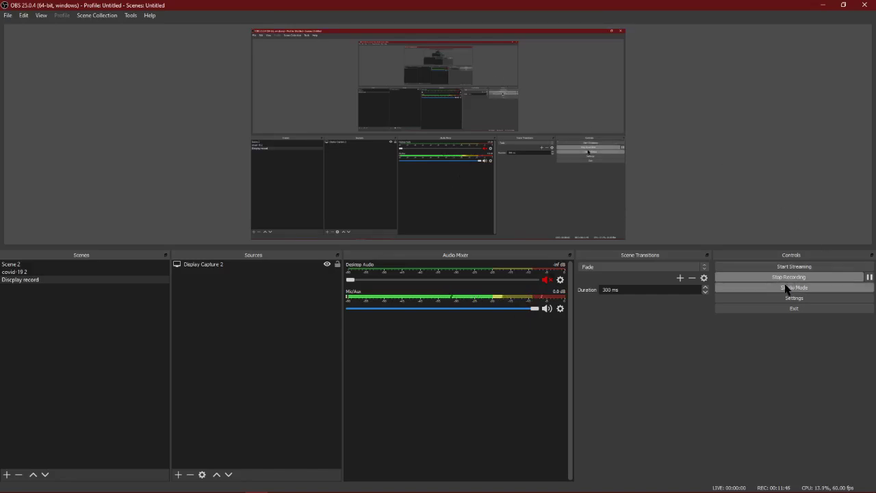
Minimise the OBS Studio window
click(823, 6)
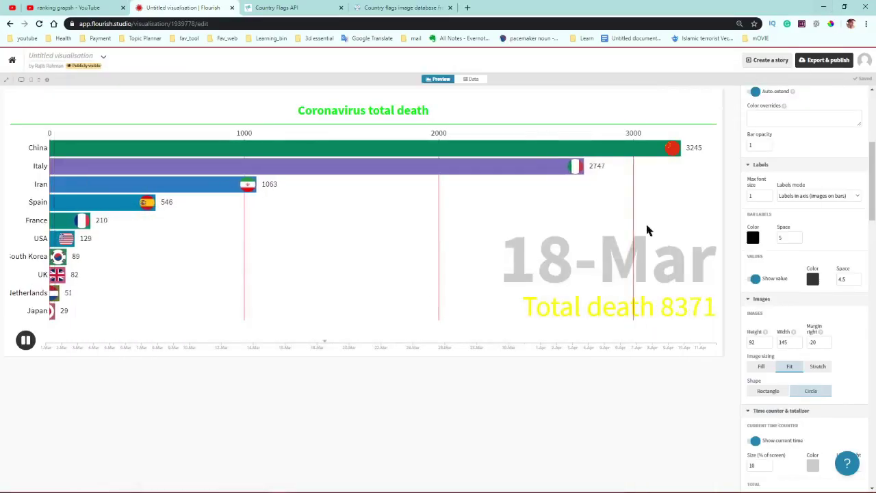
click(20, 80)
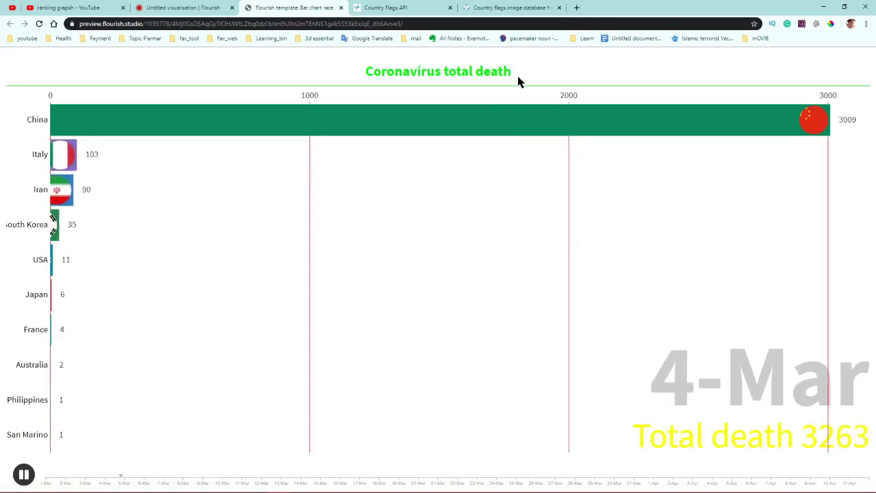
key(F11)
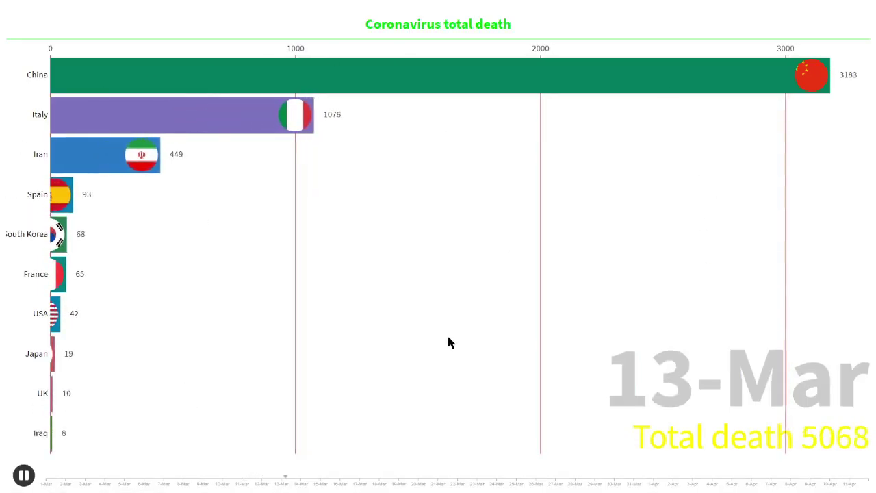
key(F11)
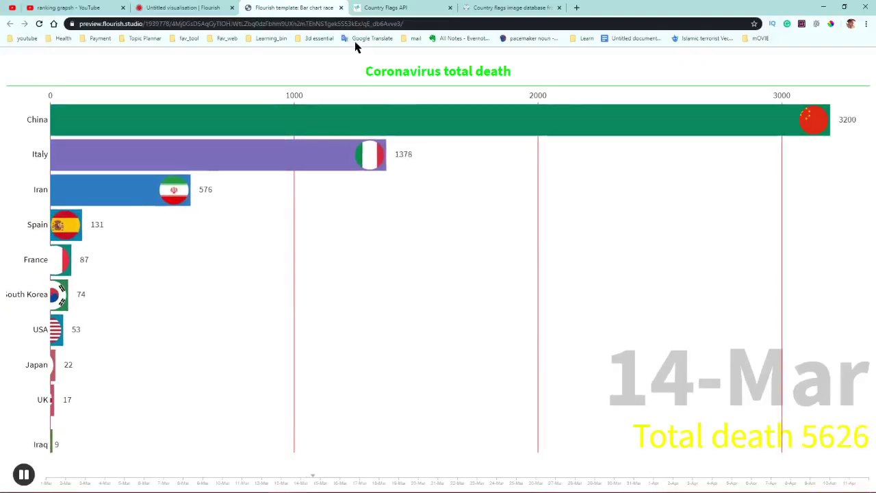
click(341, 8)
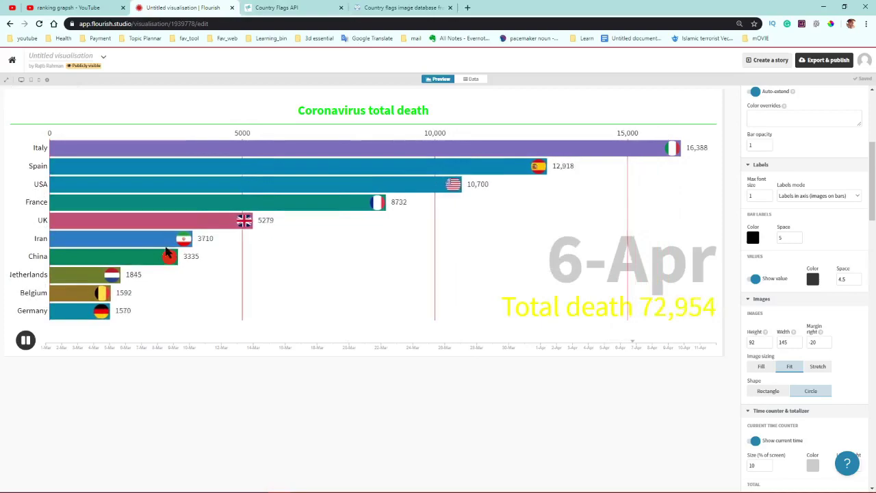
Switch to the data sheet, select image URL cell B2, and open a new browser tab
click(470, 80)
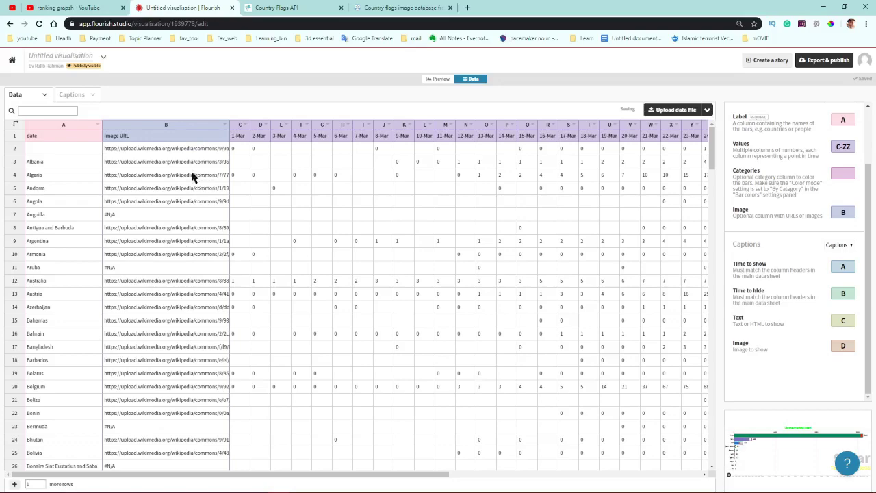
click(176, 152)
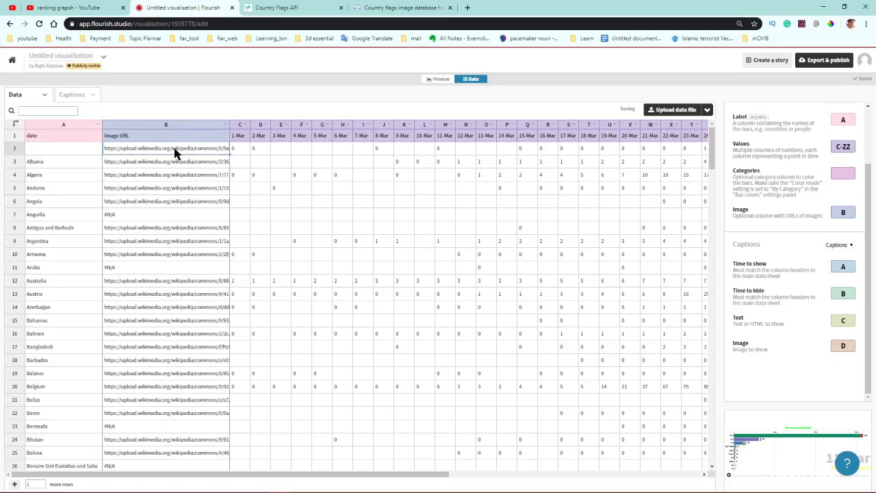
click(466, 8)
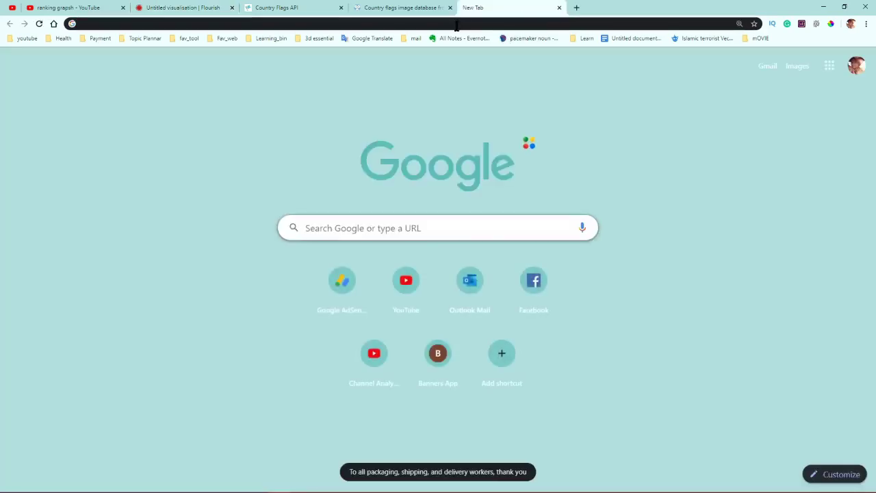
Search Google Images for 'india flag', copy the first Flag of India image address, and return to Flourish
text(india flaf)
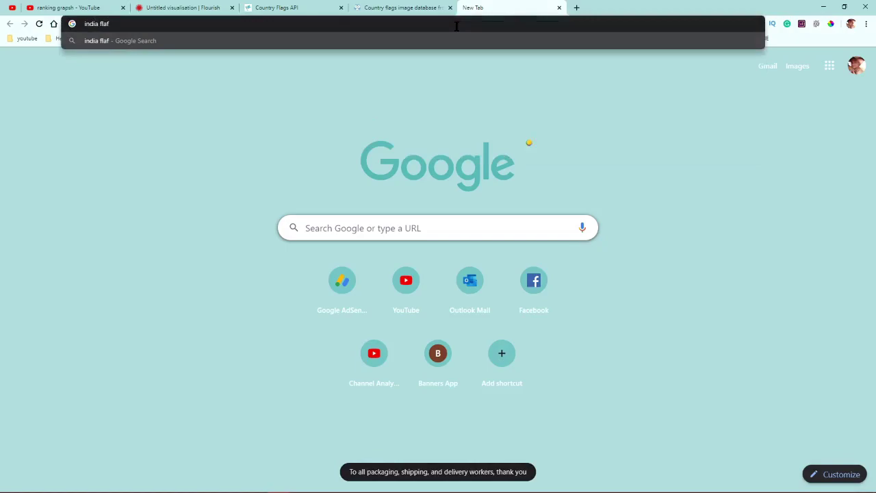
key(BackSpace)
text(g)
key(Return)
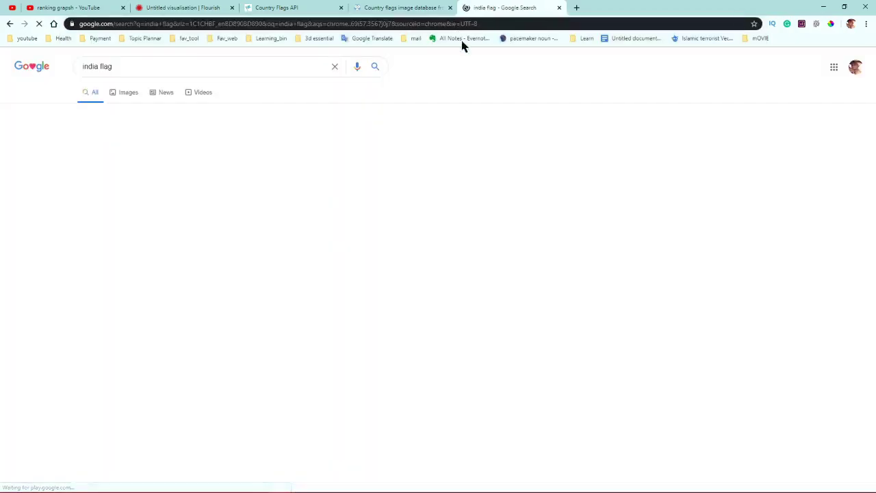
click(139, 92)
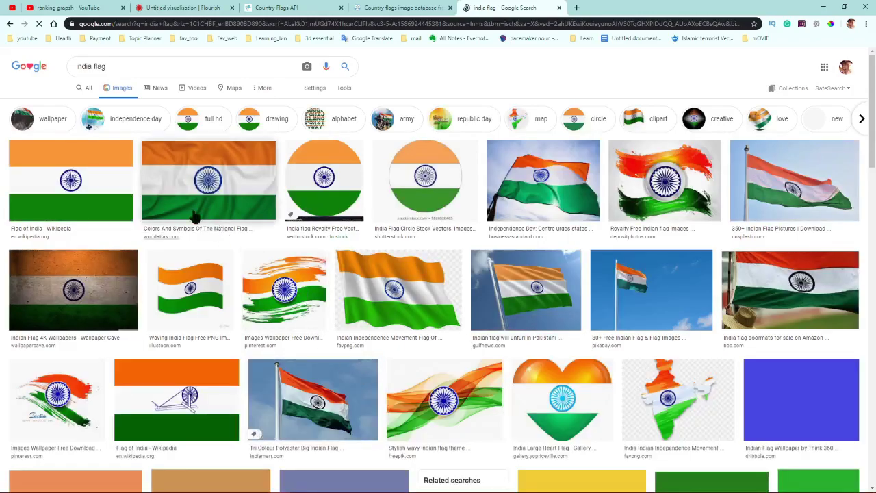
right_click(107, 182)
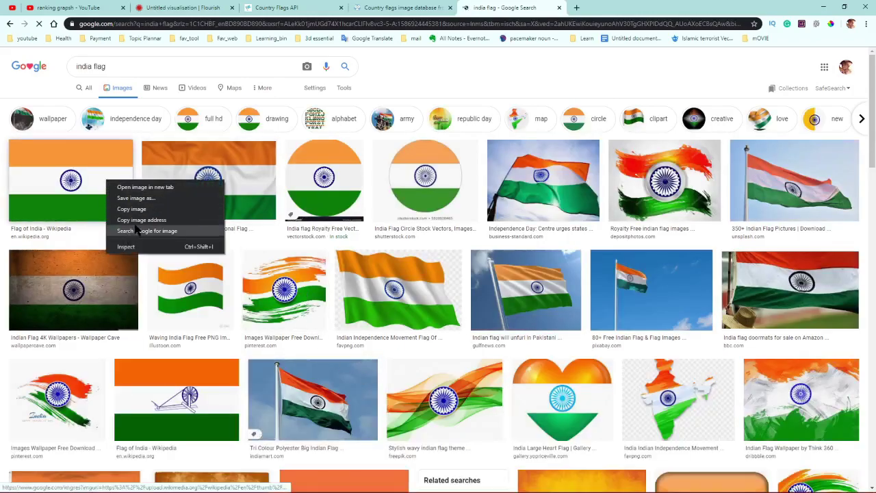
key(Escape)
click(192, 7)
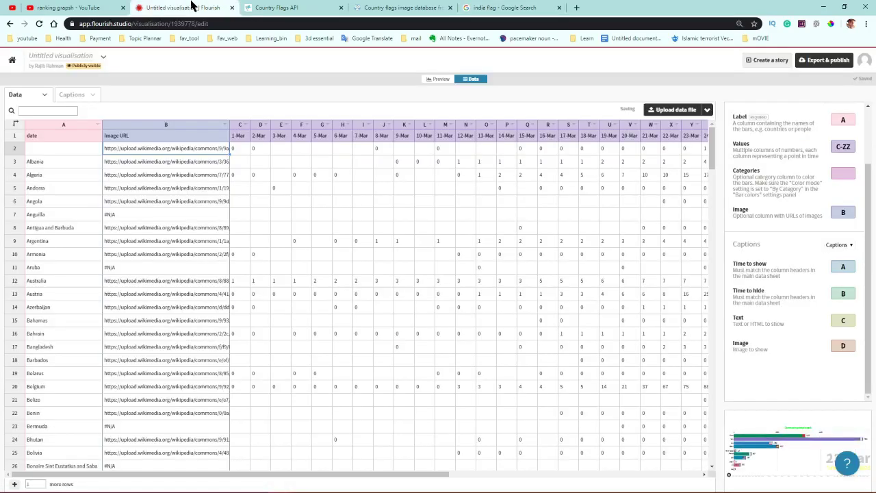
Paste the copied India flag image address into cell B2, then return to the search results
right_click(130, 149)
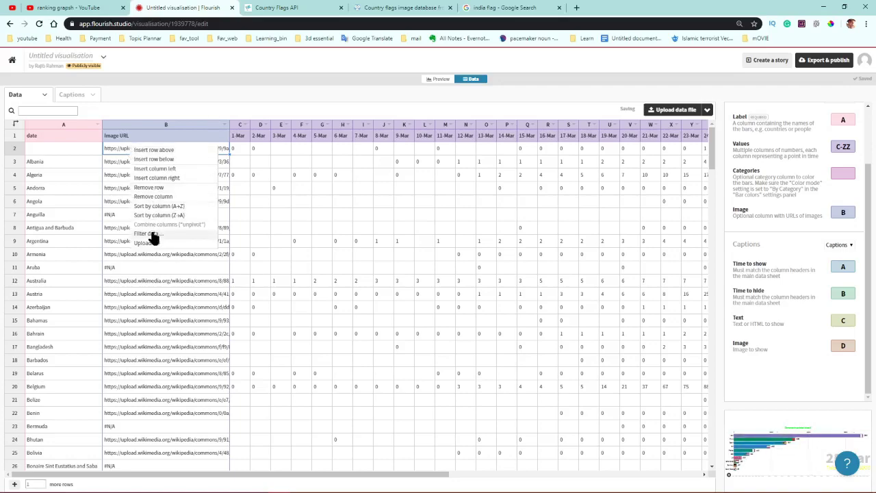
click(114, 153)
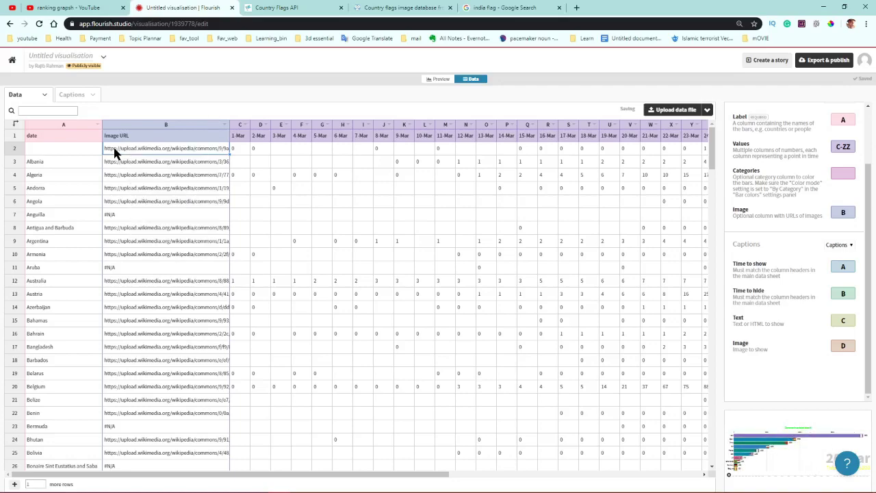
key(ctrl+v)
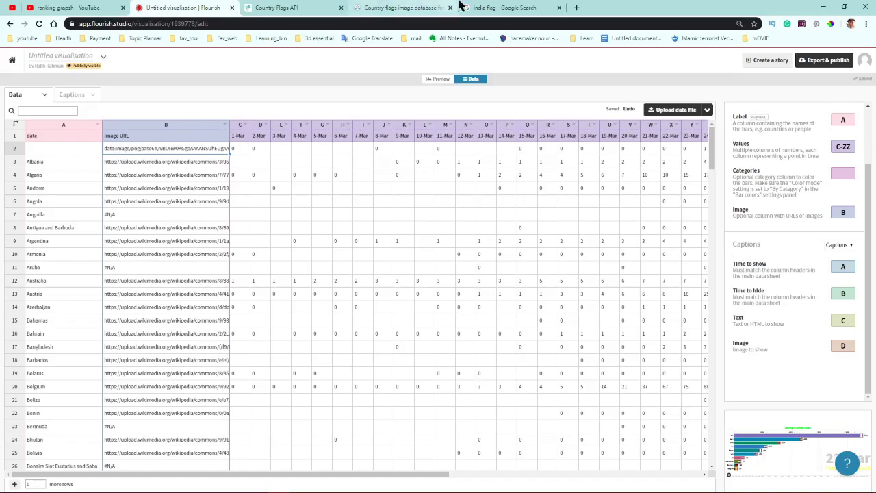
click(479, 8)
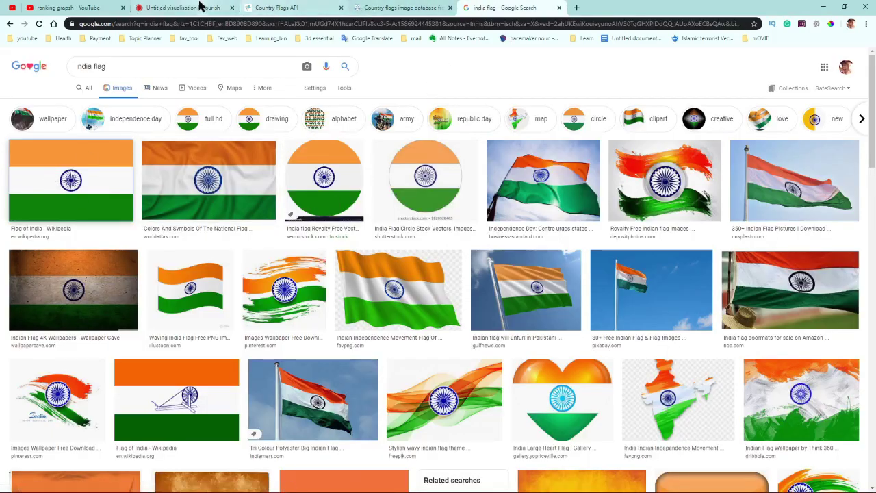
Preview the chart in Flourish, then move through the Google tab to the countryflags.io page
click(199, 8)
click(441, 80)
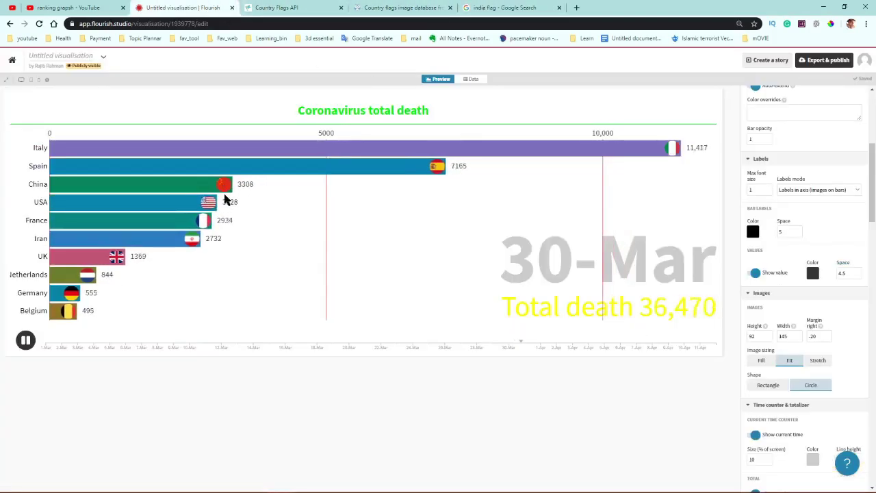
click(504, 8)
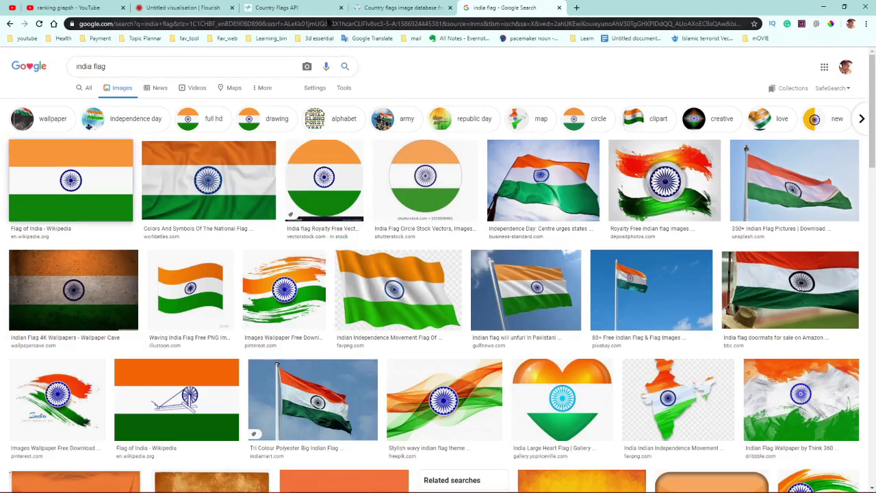
click(323, 8)
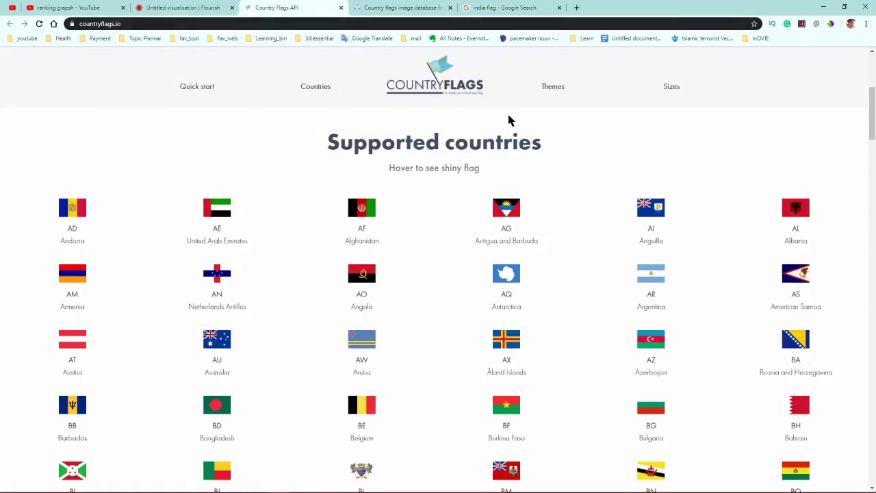
Copy the image address of the Congo (CG) flag on countryflags.io and go back to Flourish
scroll(505, 120, down, 9)
scroll(617, 304, down, 9)
scroll(506, 355, up, 1)
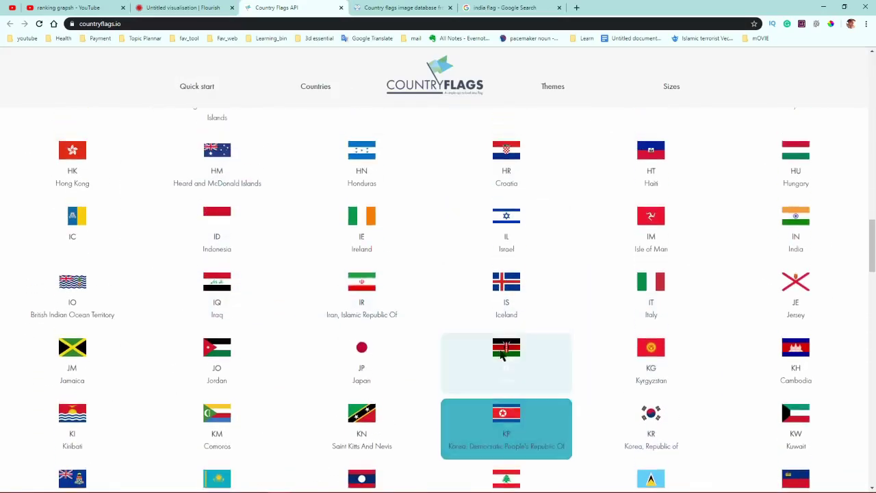
scroll(507, 354, up, 10)
right_click(79, 183)
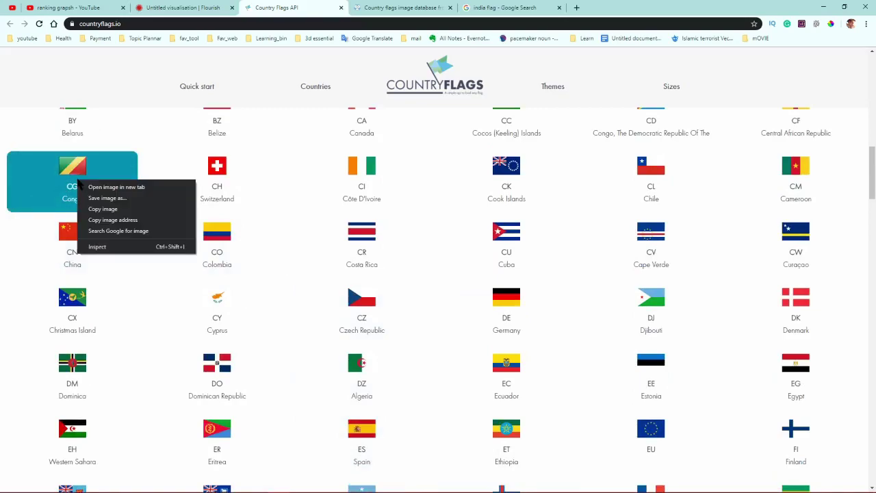
click(108, 220)
key(ctrl+shift+Tab)
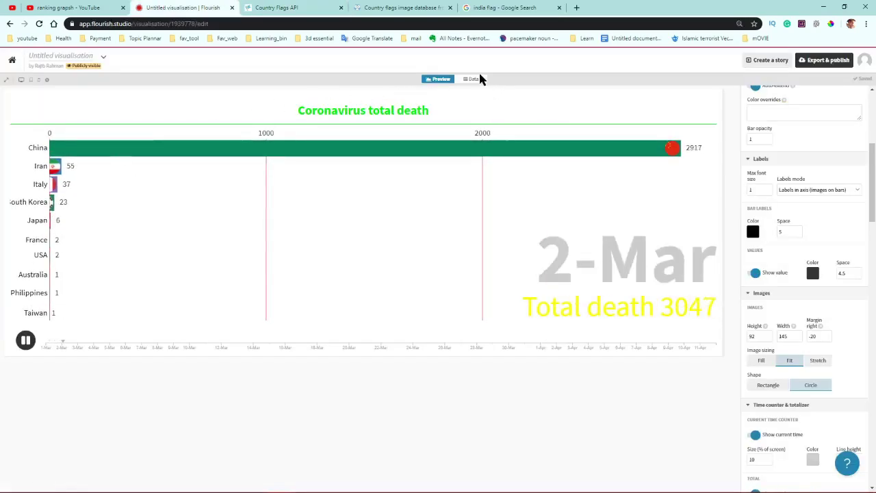
Check the flag image URLs in data.world's Country_Flags.csv preview, then return to Flourish's Data sheet
click(479, 79)
click(425, 6)
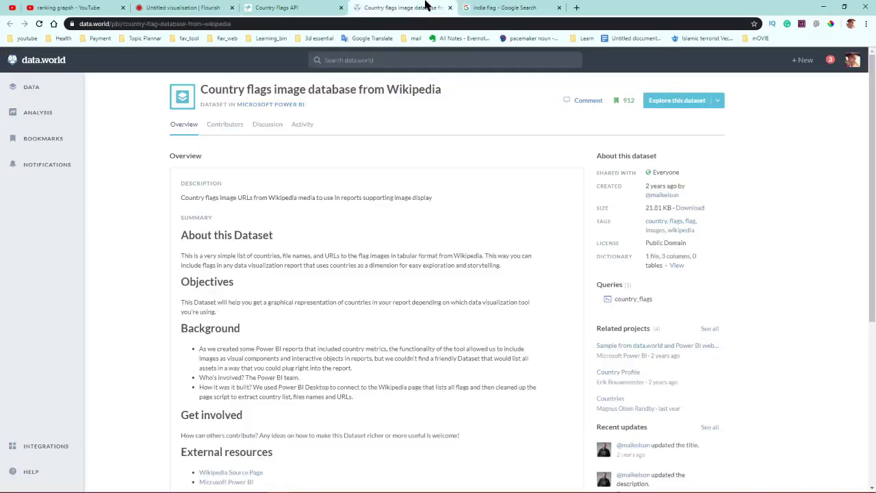
scroll(322, 274, down, 4)
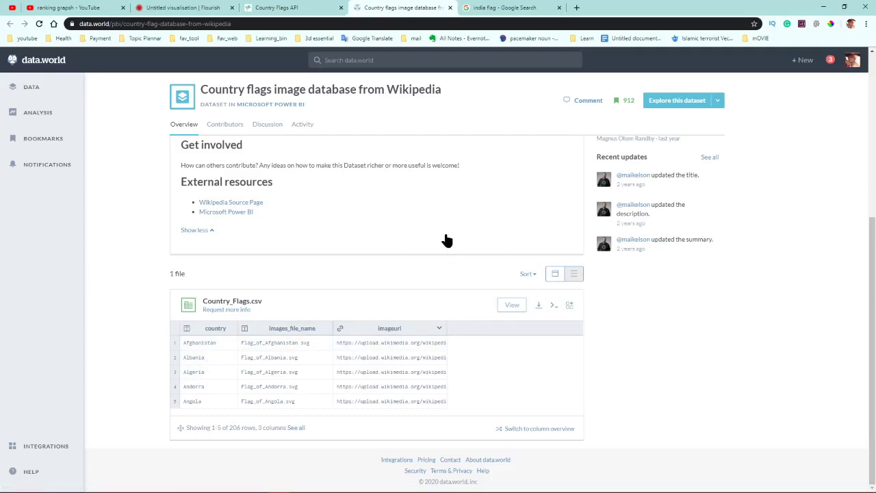
click(205, 8)
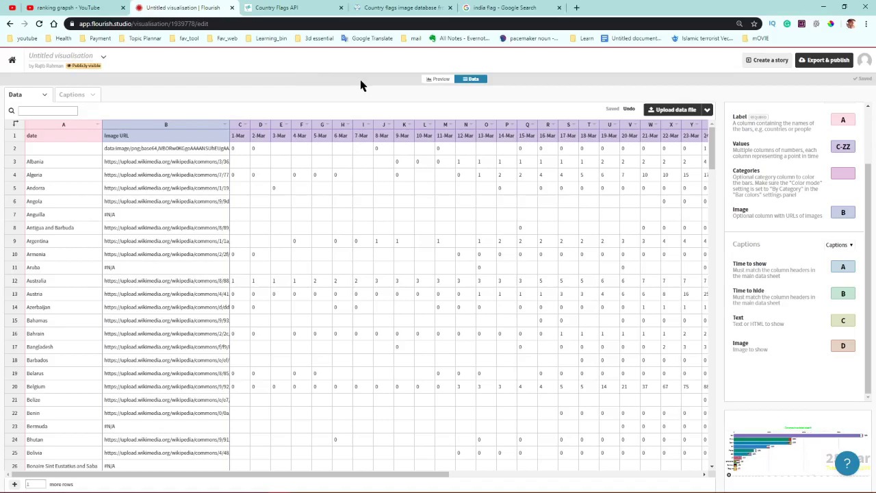
drag(344, 481, 236, 488)
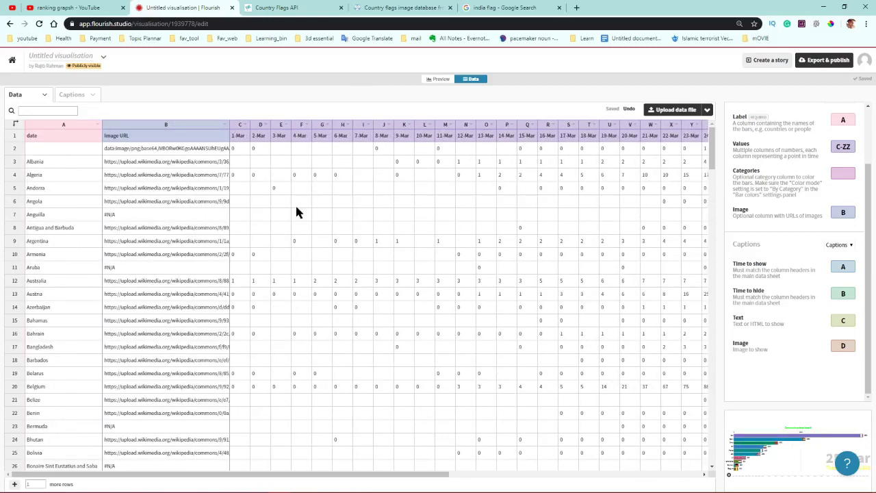